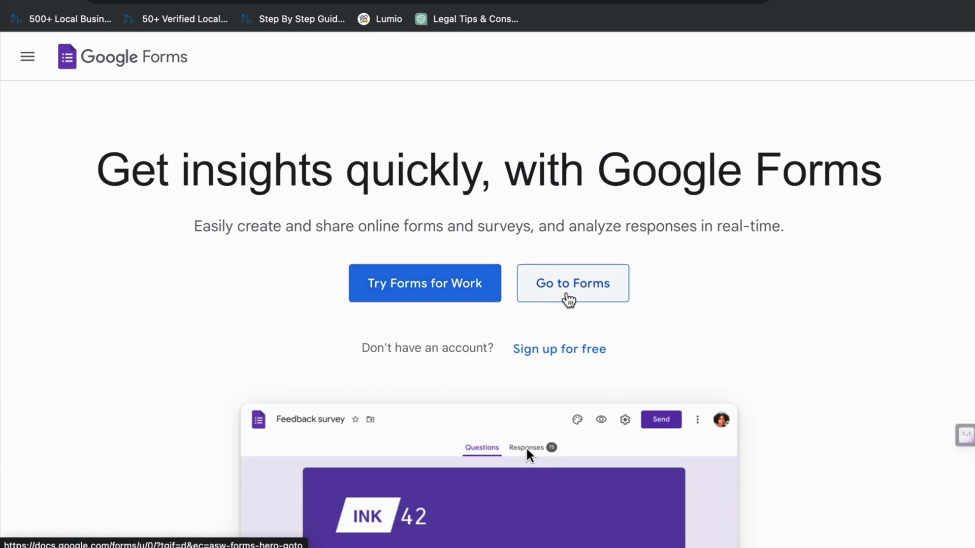
# Go to the Forms home and start a new form from the Contact Information template.
pyautogui.scroll(-1, 566, 313)
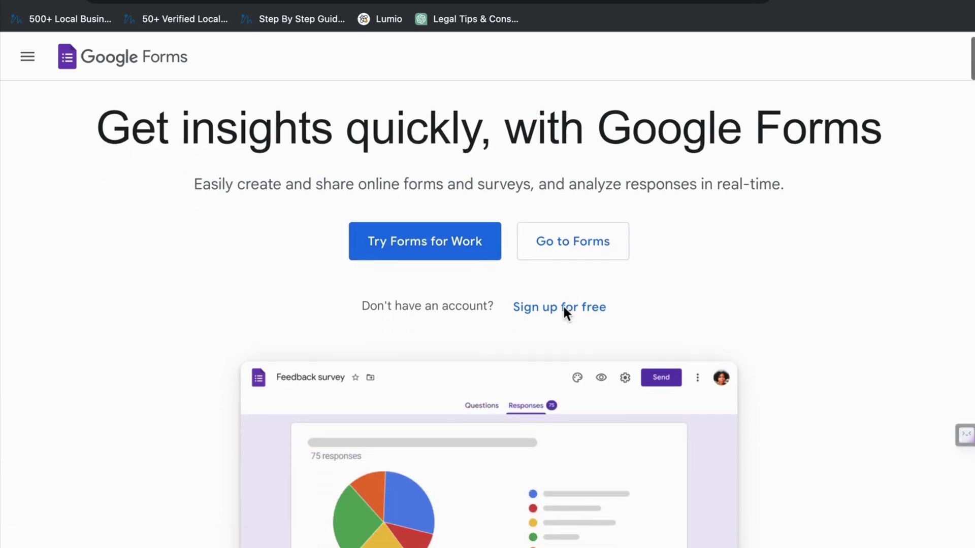
pyautogui.click(579, 245)
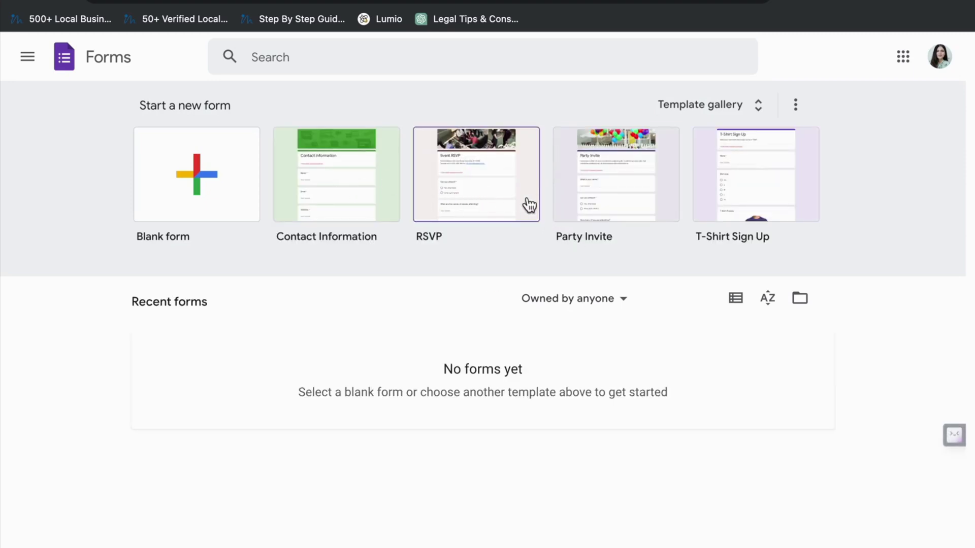
pyautogui.click(214, 178)
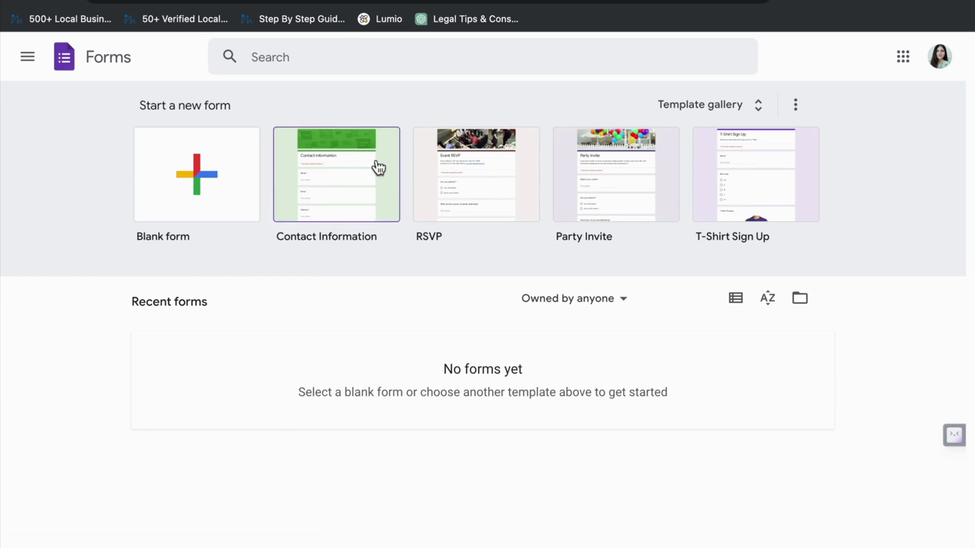
pyautogui.click(353, 198)
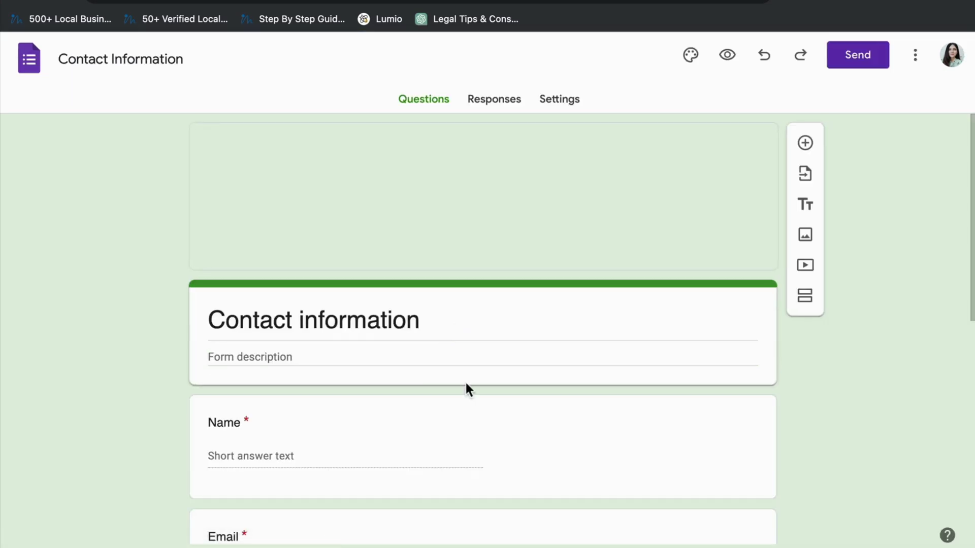
pyautogui.scroll(-9, 468, 397)
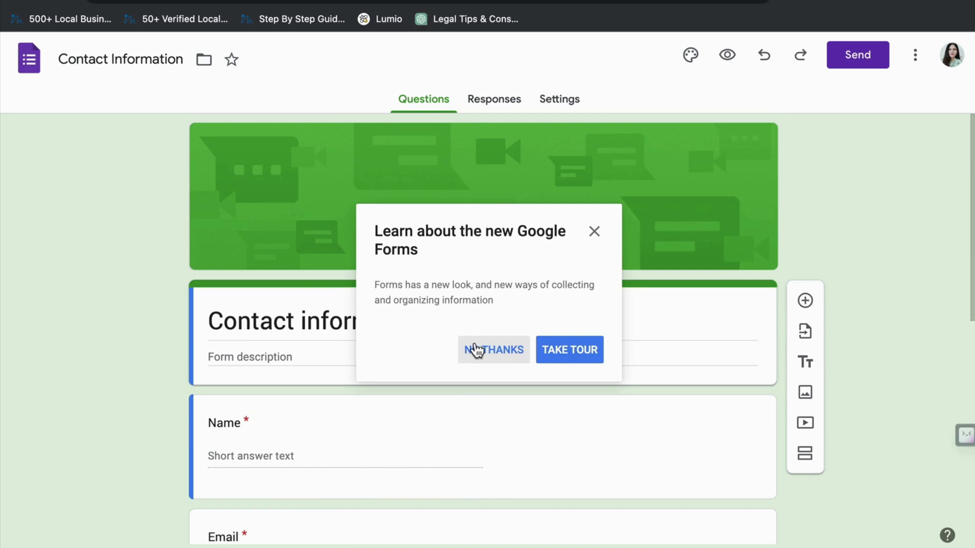
# Dismiss the new-look introduction on the Contact Information form.
pyautogui.click(594, 237)
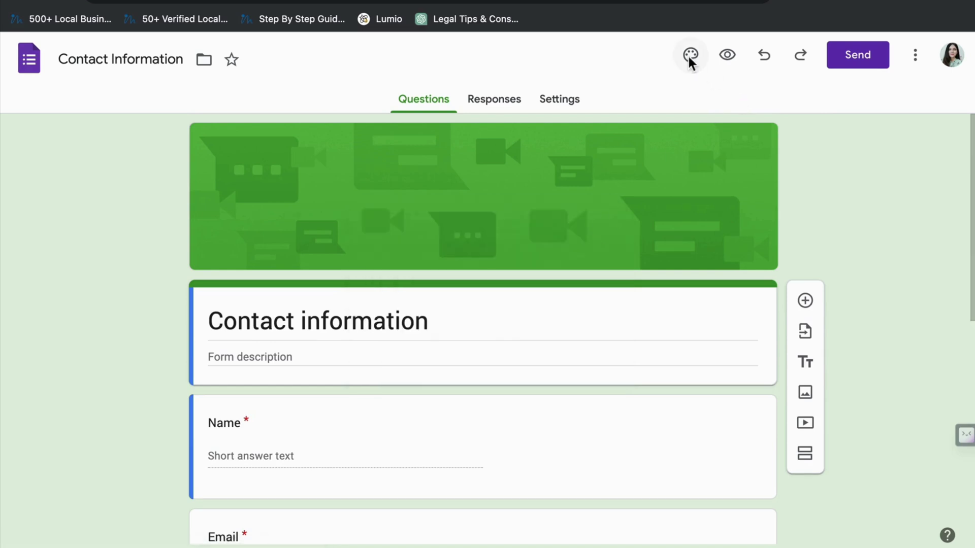
pyautogui.scroll(-9, 596, 315)
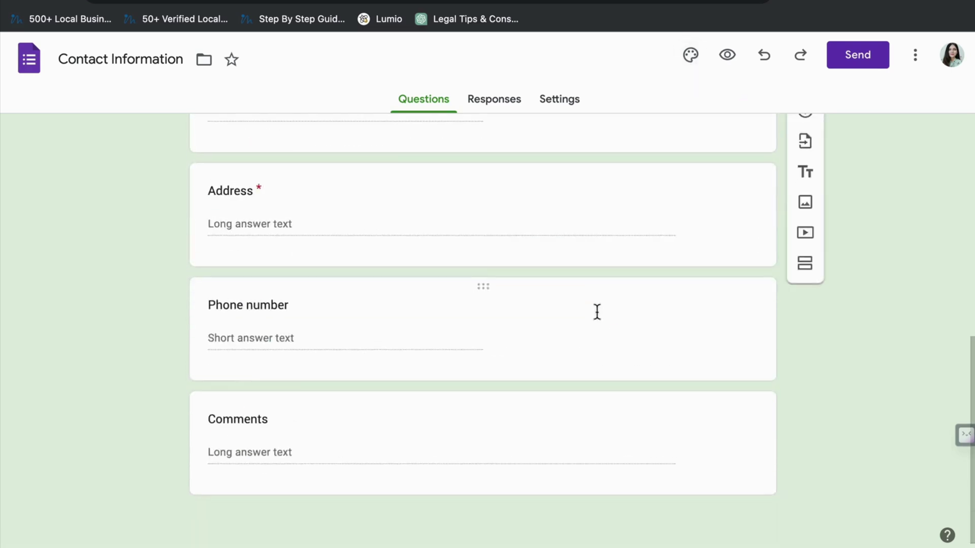
pyautogui.scroll(10, 597, 312)
# Set the theme colour to Blue #4285f4 and bring up the header image choices.
pyautogui.click(691, 60)
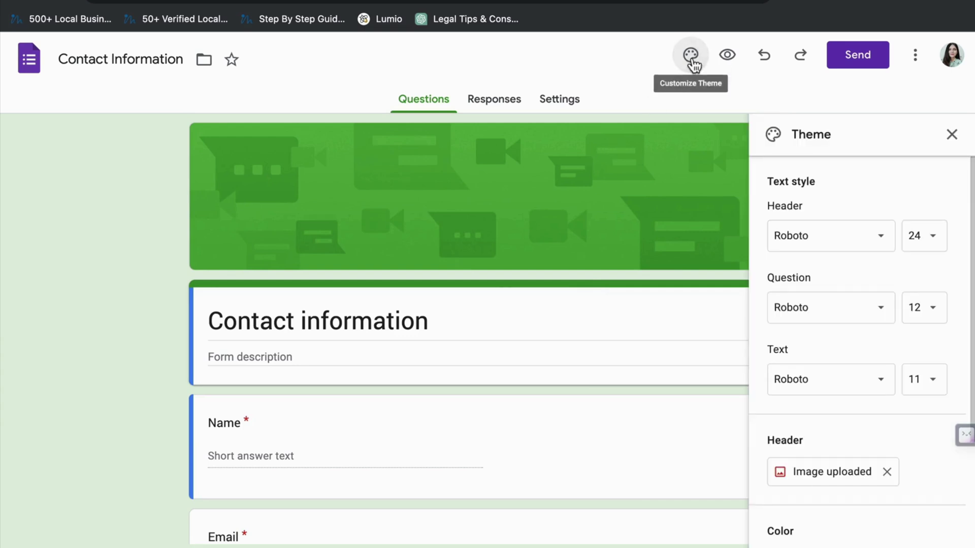
pyautogui.scroll(-3, 837, 362)
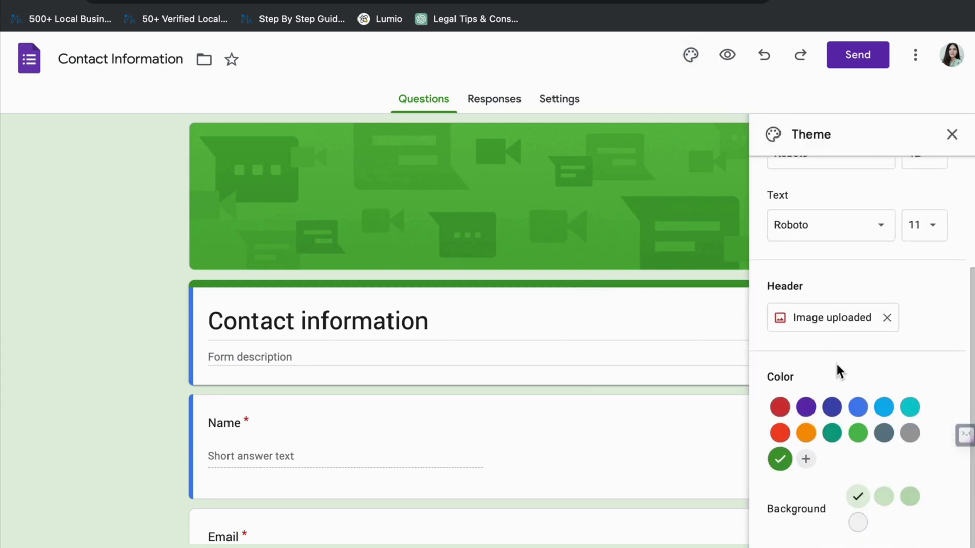
pyautogui.click(780, 434)
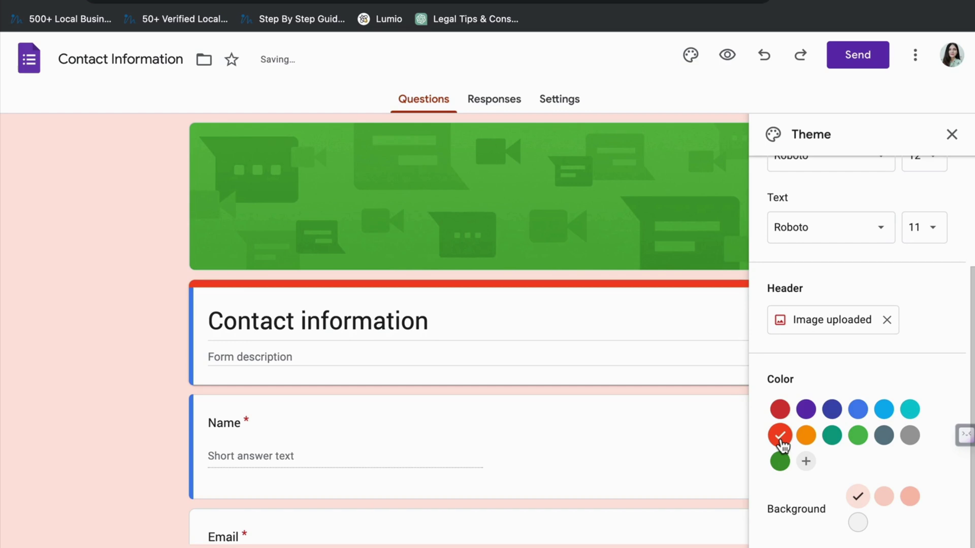
pyautogui.click(859, 409)
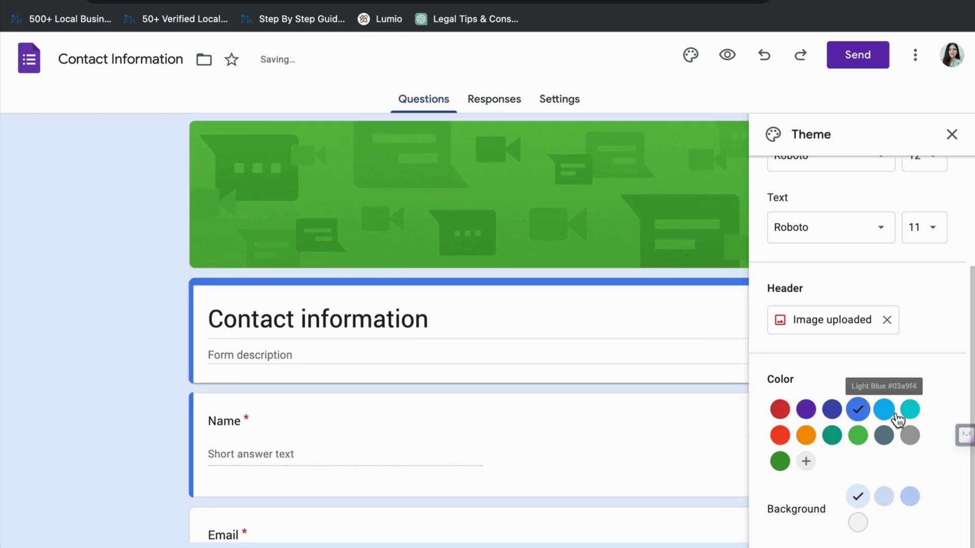
pyautogui.scroll(3, 856, 231)
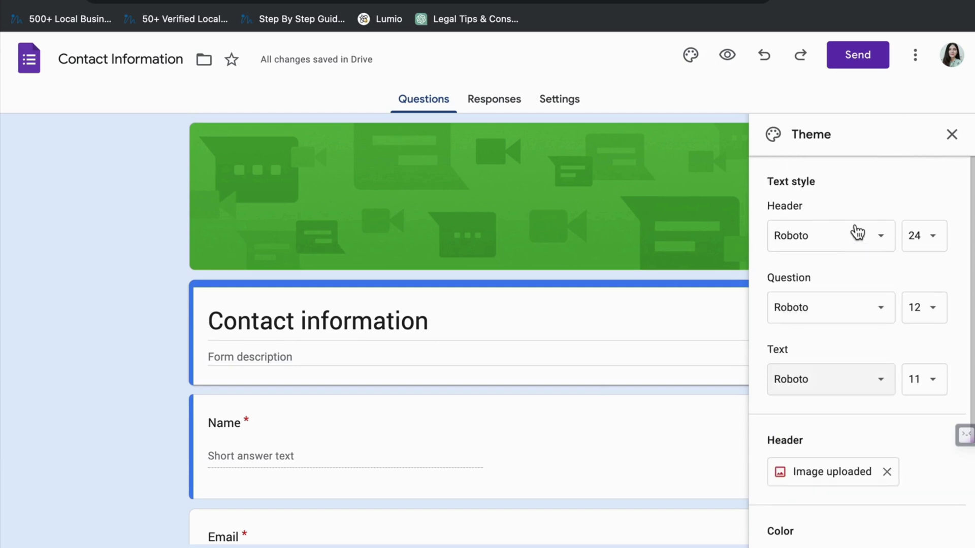
pyautogui.scroll(-3, 858, 232)
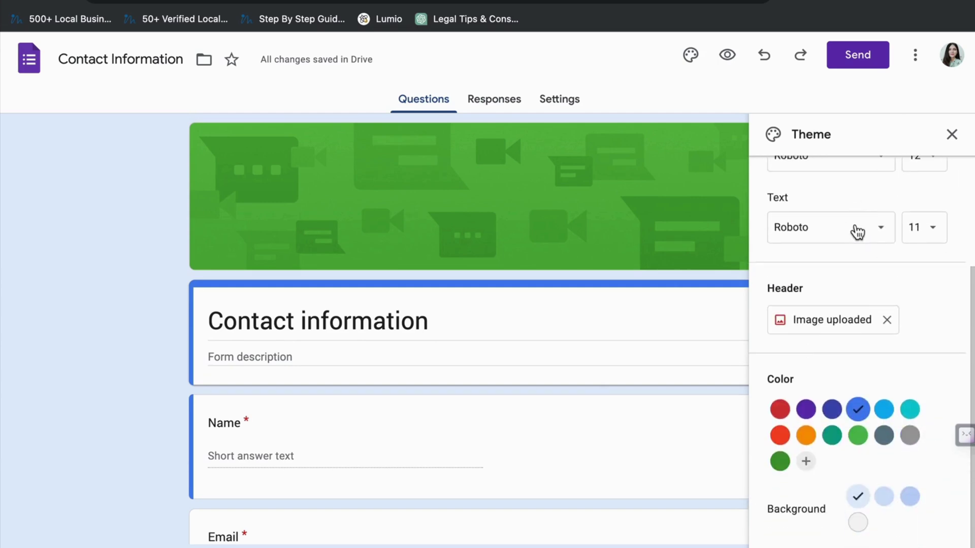
pyautogui.click(851, 322)
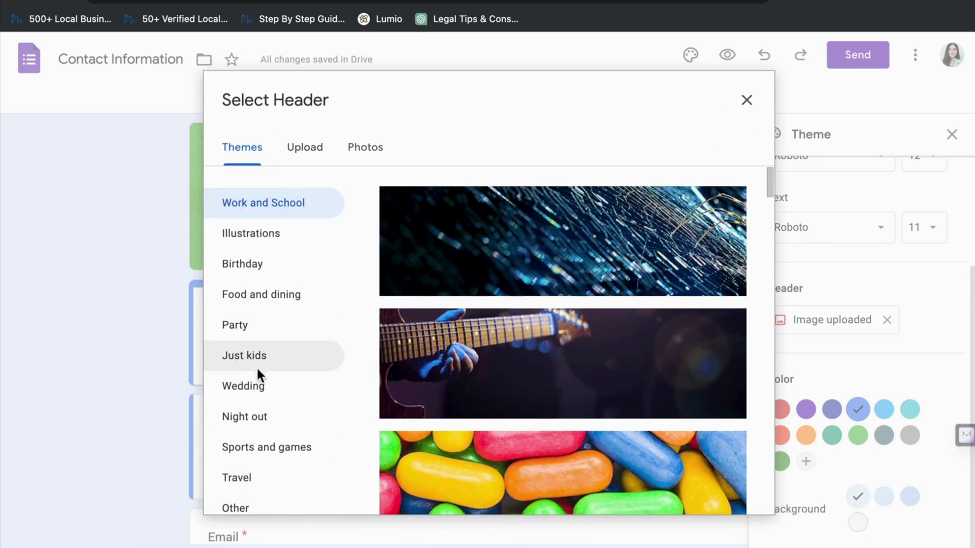
# Browse the Just kids and Party header images, then close without choosing one.
pyautogui.click(248, 355)
pyautogui.click(237, 325)
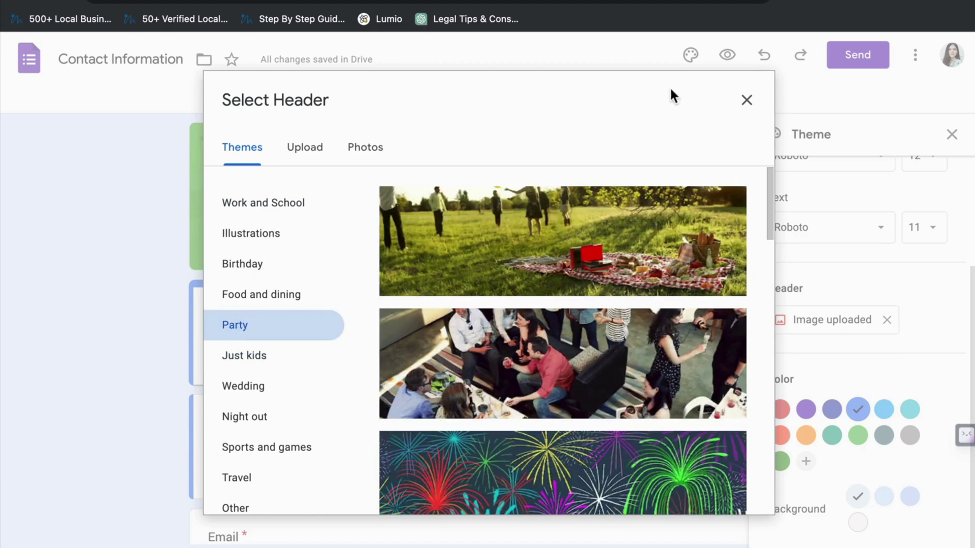
pyautogui.click(746, 100)
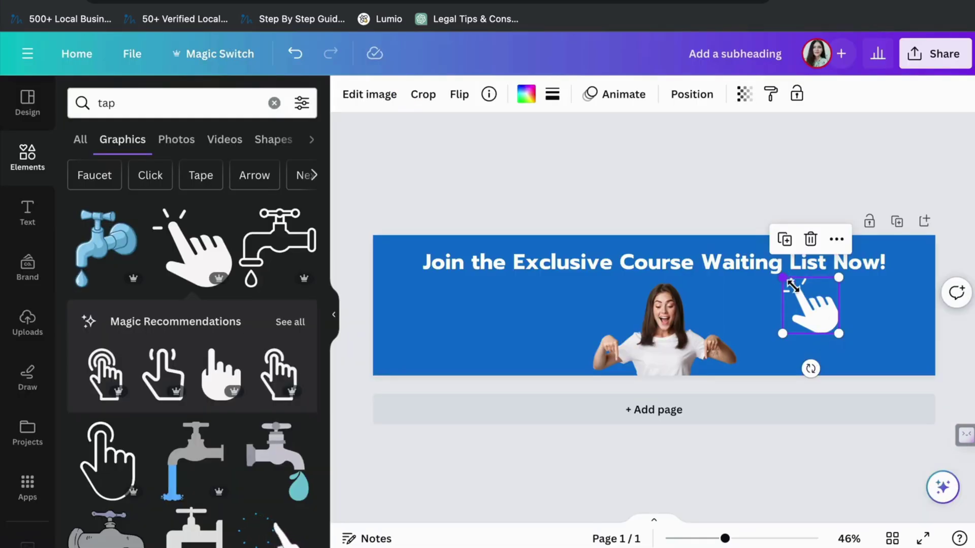
# In Canva, place the hand graphic beside 'Now!' in the banner.
pyautogui.moveTo(831, 312); pyautogui.dragTo(860, 308)
pyautogui.click(819, 315)
pyautogui.click(794, 158)
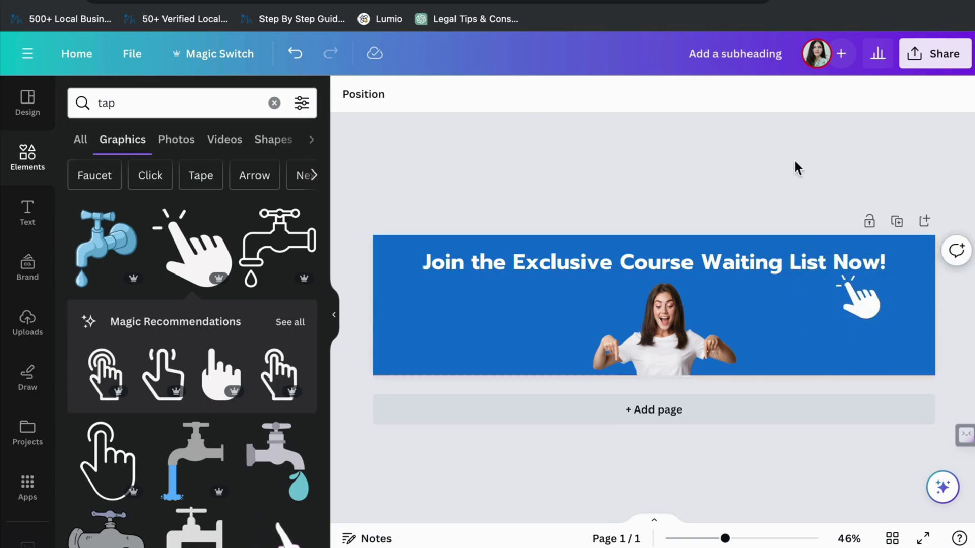
# Replace the green header with the uploaded 'Join the Exclusive Course Waiting List Now!' banner.
pyautogui.click(858, 305)
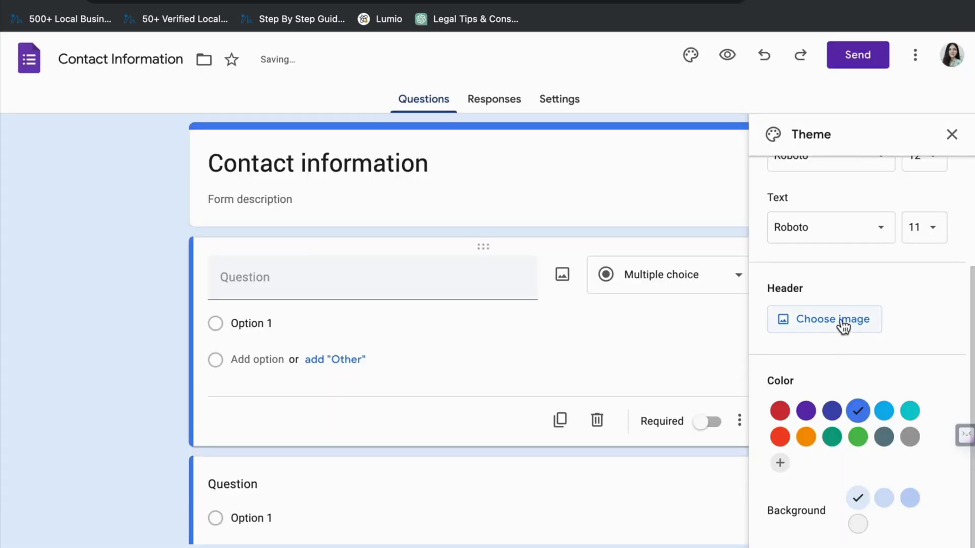
pyautogui.click(834, 320)
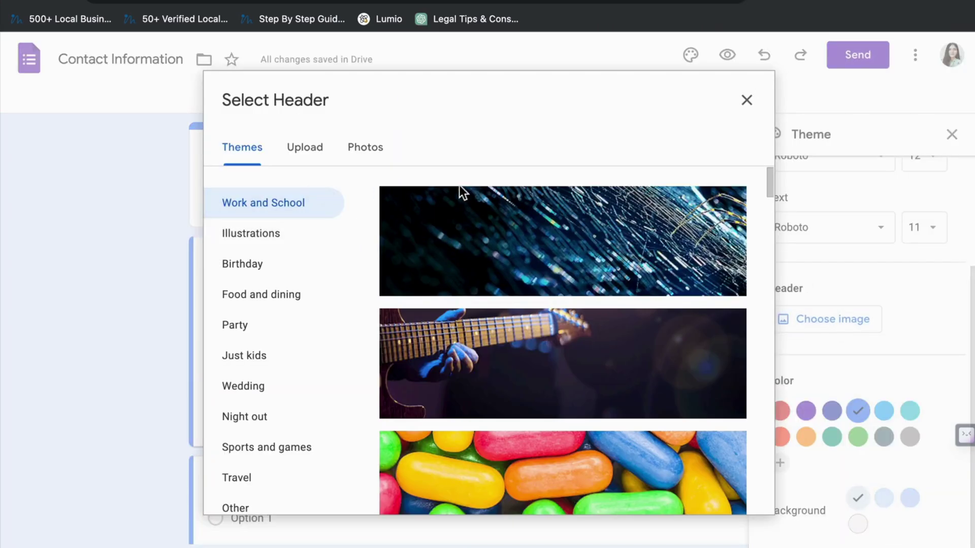
pyautogui.click(305, 148)
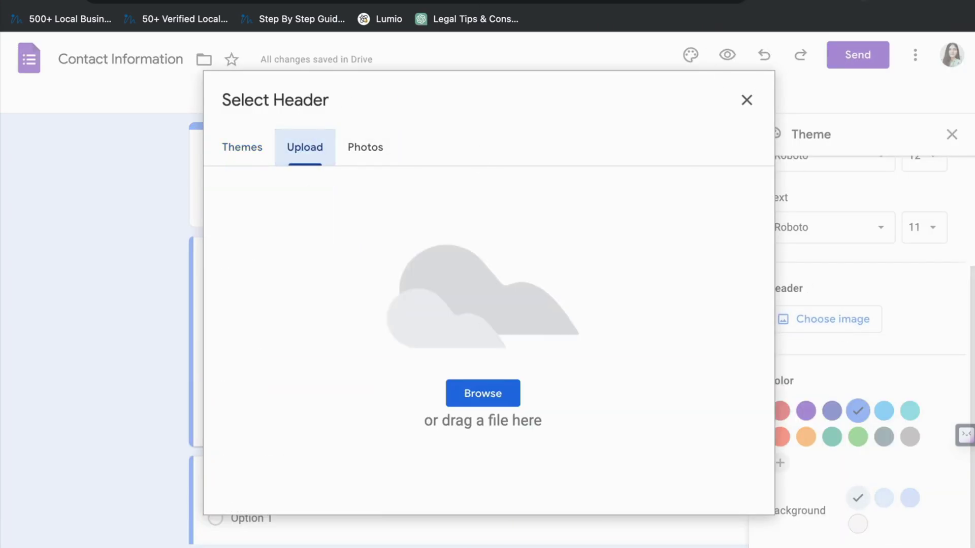
pyautogui.moveTo(470, 320); pyautogui.dragTo(470, 320)
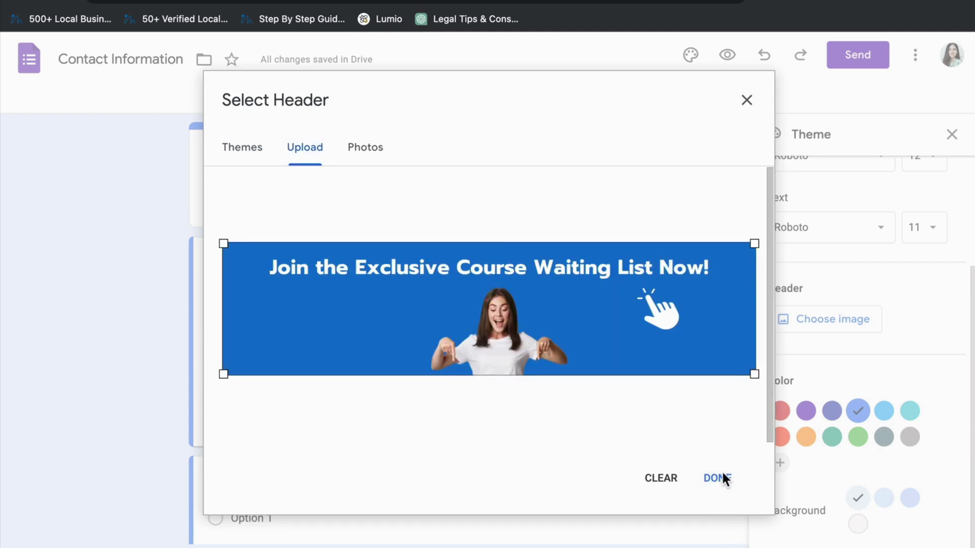
pyautogui.click(723, 476)
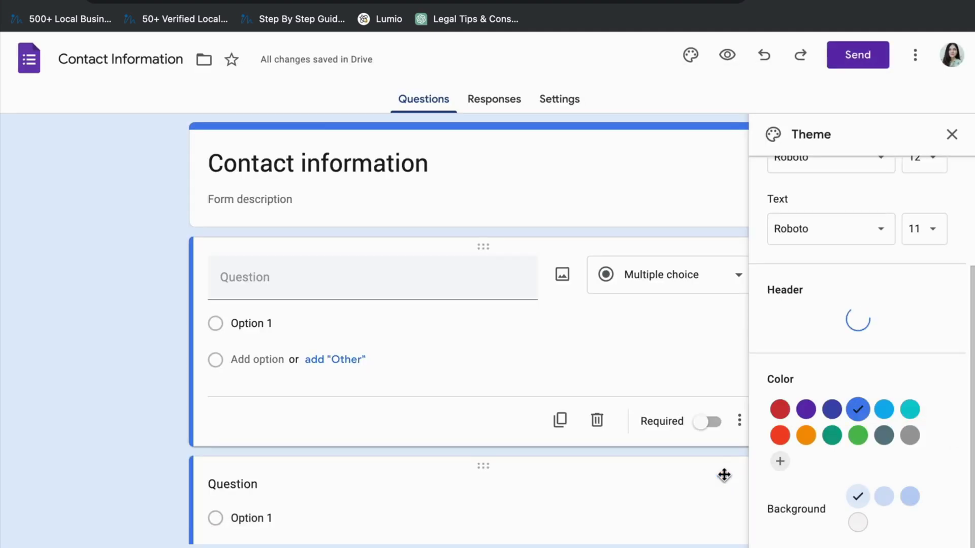
# Paste the two-paragraph course pitch into the form description and select the empty Untitled Title section.
pyautogui.click(952, 135)
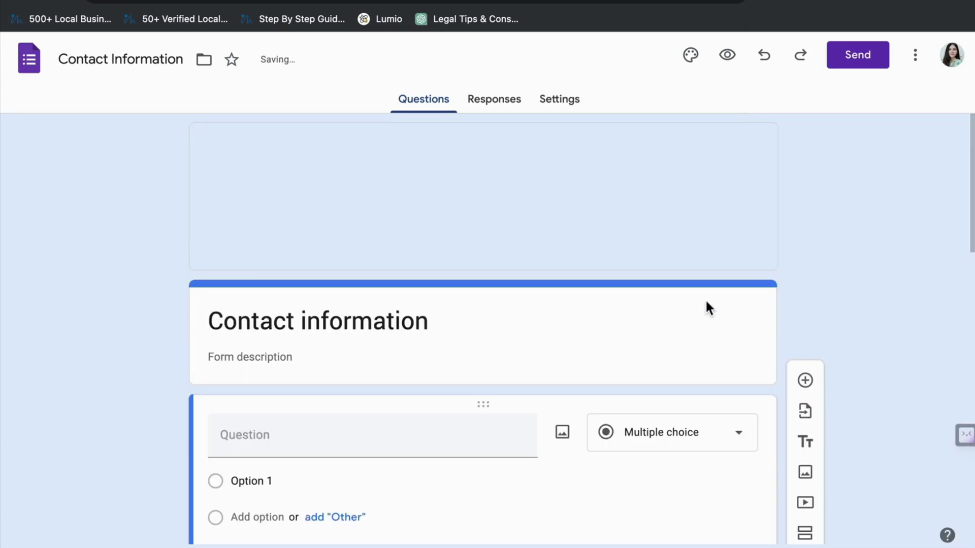
pyautogui.click(357, 263)
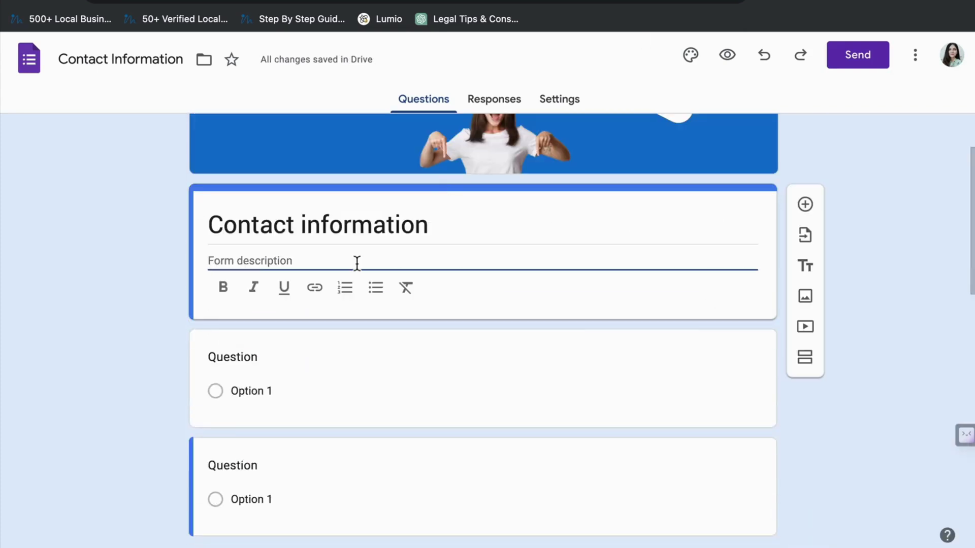
pyautogui.write("Are you eager to see tangible results in your digital marketing journey? Dive into practical insights, proven strategies, and hands-on learning with our courses. We keep it real, delivering straightforward, actionable content that makes a genuine impact on your skills and career. Don't just dream of success—make it happen! Enroll now and unlock the doors to a brighter, more prosperous digital future.")
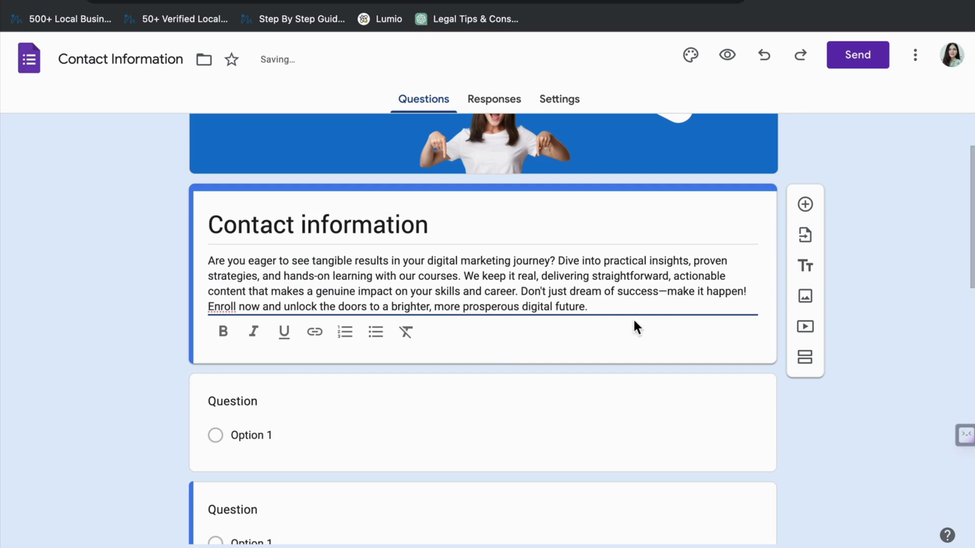
pyautogui.hotkey('ctrl', 'z')
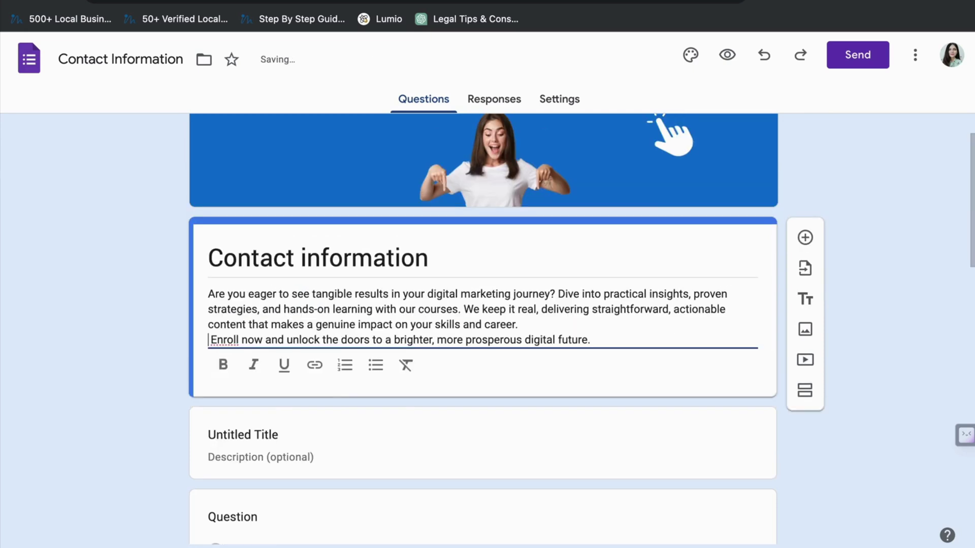
pyautogui.press('Return')
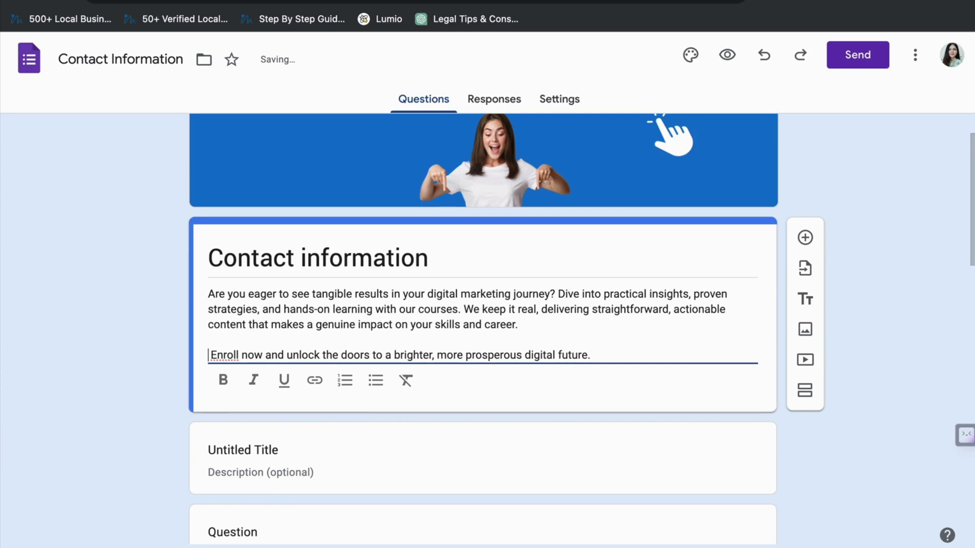
pyautogui.scroll(-3, 625, 380)
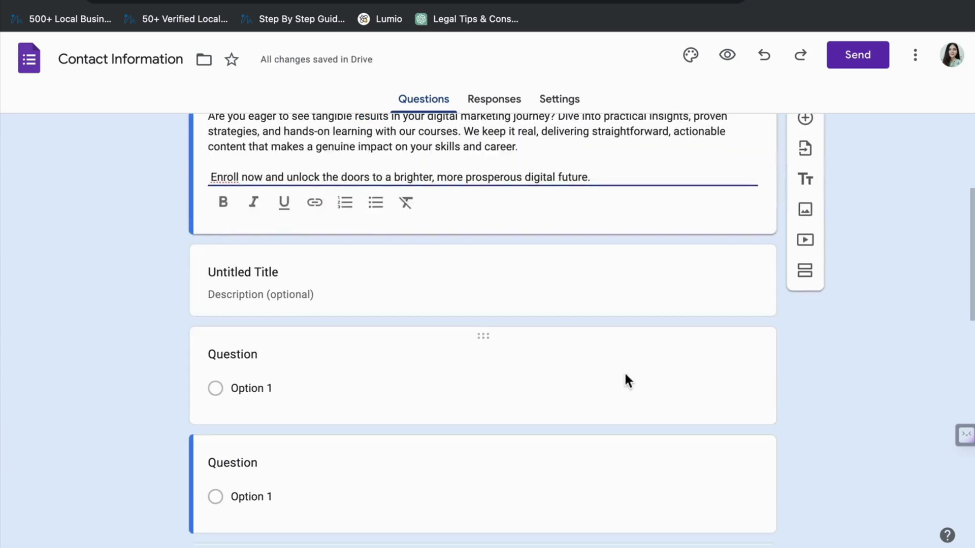
pyautogui.click(685, 261)
# Delete the Untitled Title section and make the first question a required Short answer 'Name'.
pyautogui.click(702, 290)
pyautogui.scroll(3, 707, 298)
pyautogui.click(361, 393)
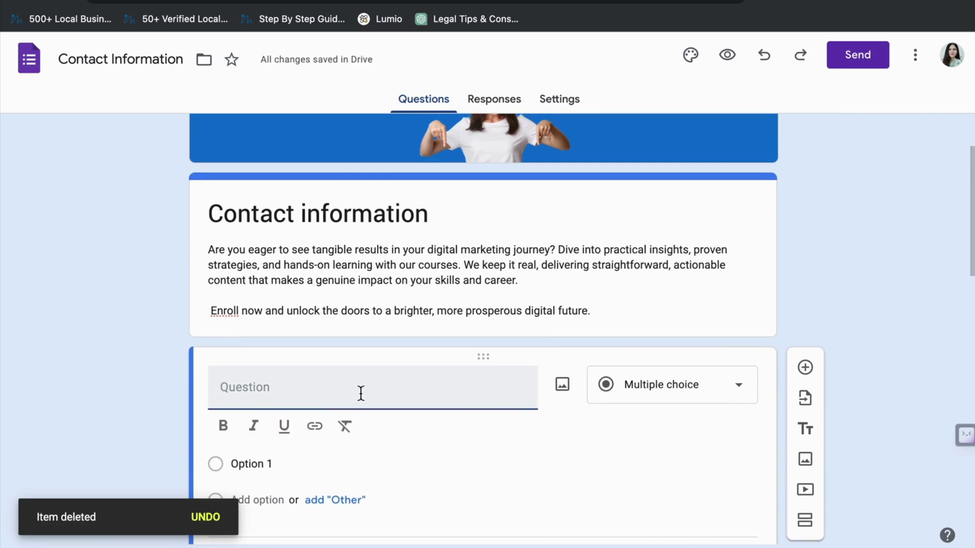
pyautogui.write('Name')
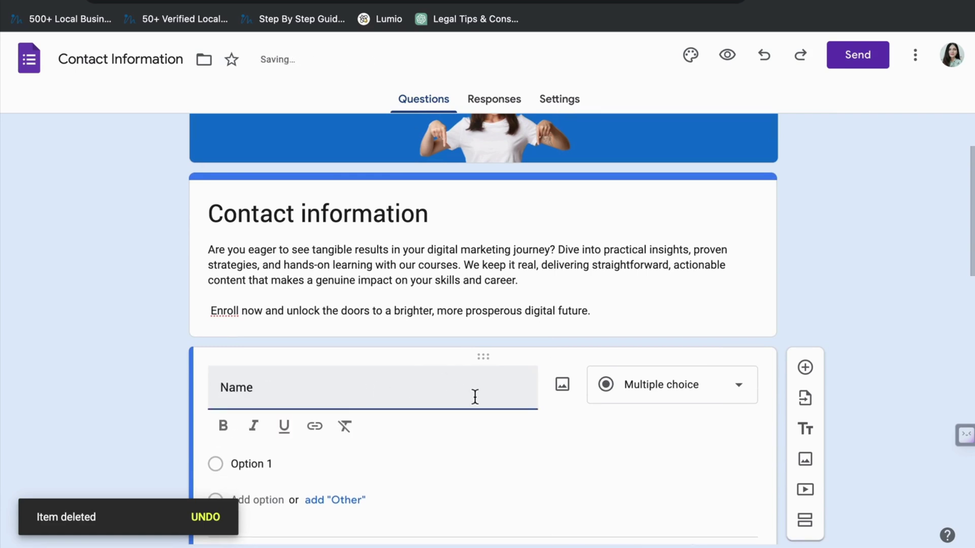
pyautogui.click(712, 386)
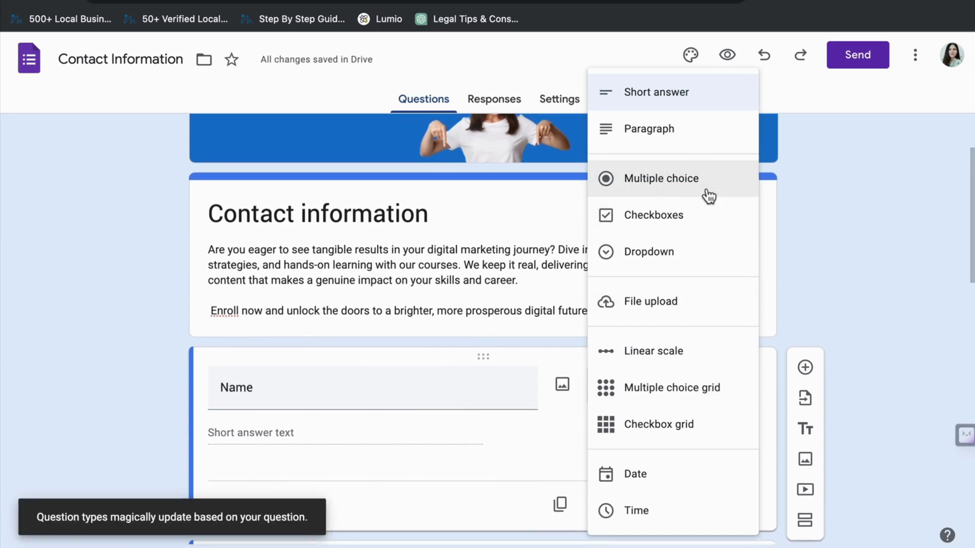
pyautogui.click(848, 288)
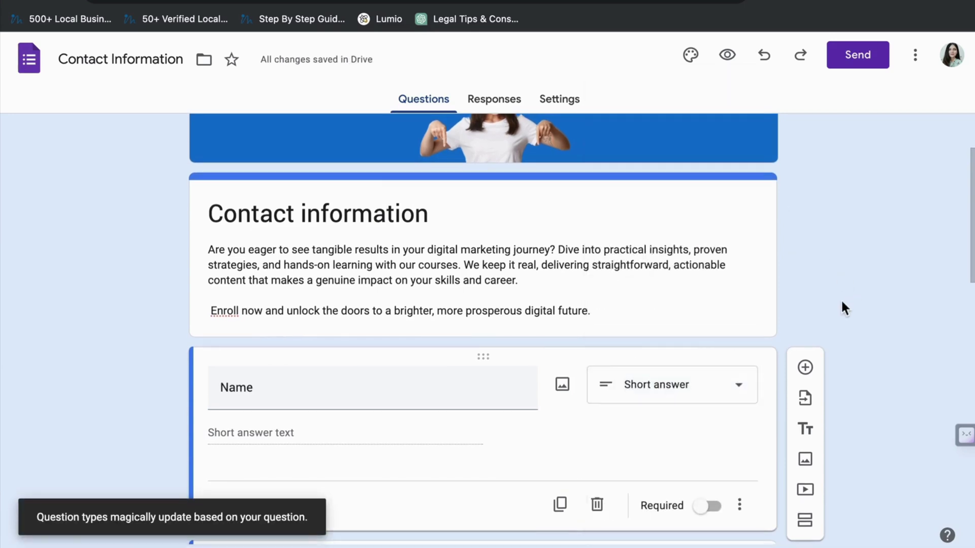
pyautogui.scroll(-2, 813, 315)
pyautogui.click(710, 406)
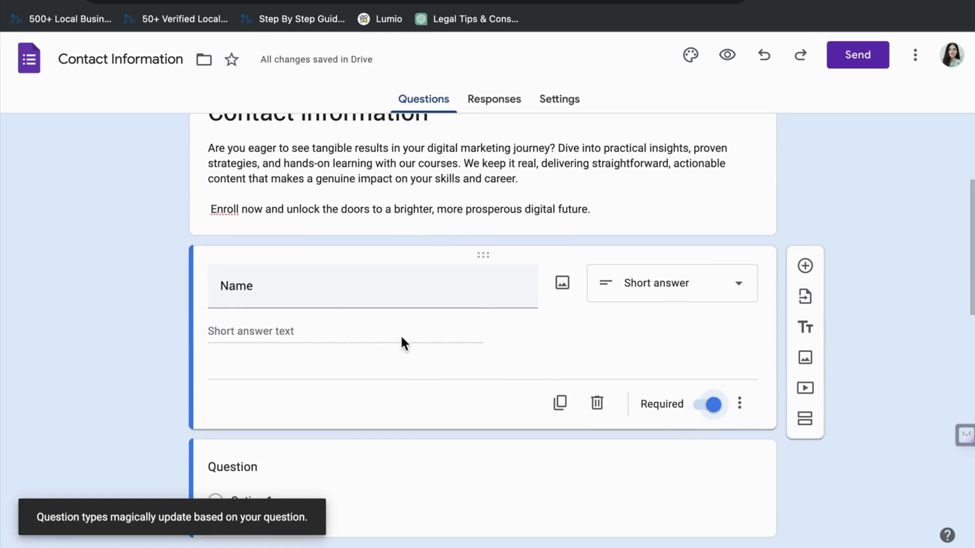
# Delete the Phone number and Comments questions, leaving Name and Email.
pyautogui.scroll(-2, 500, 422)
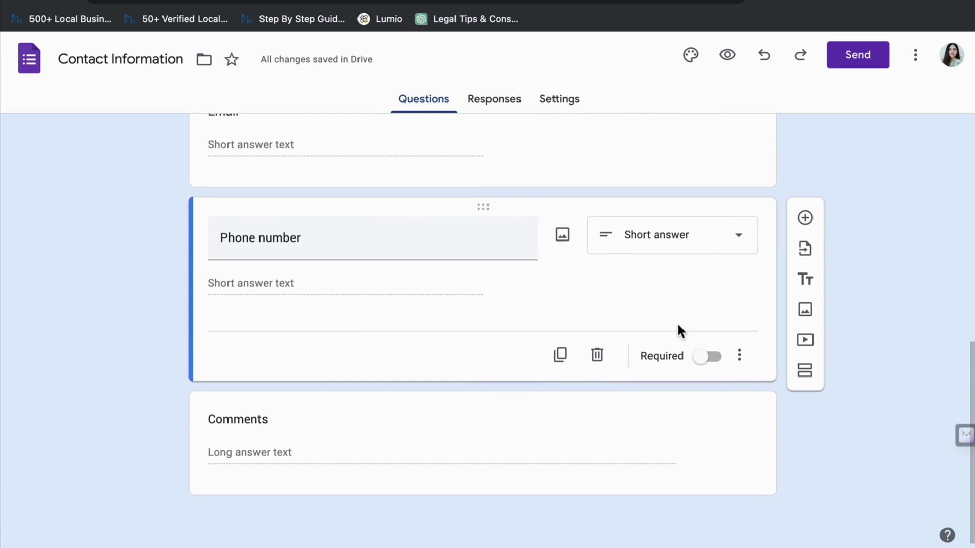
pyautogui.click(598, 355)
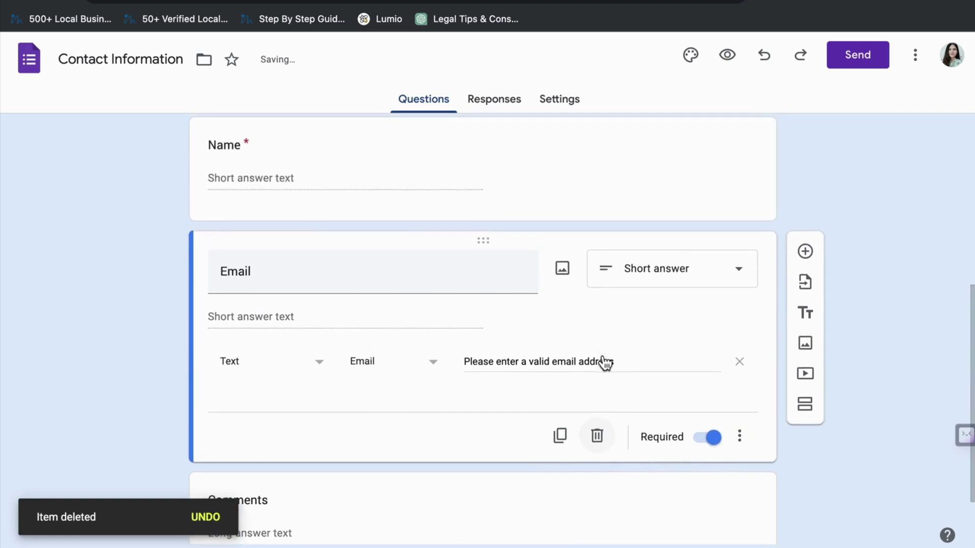
pyautogui.scroll(3, 600, 352)
pyautogui.scroll(-4, 601, 361)
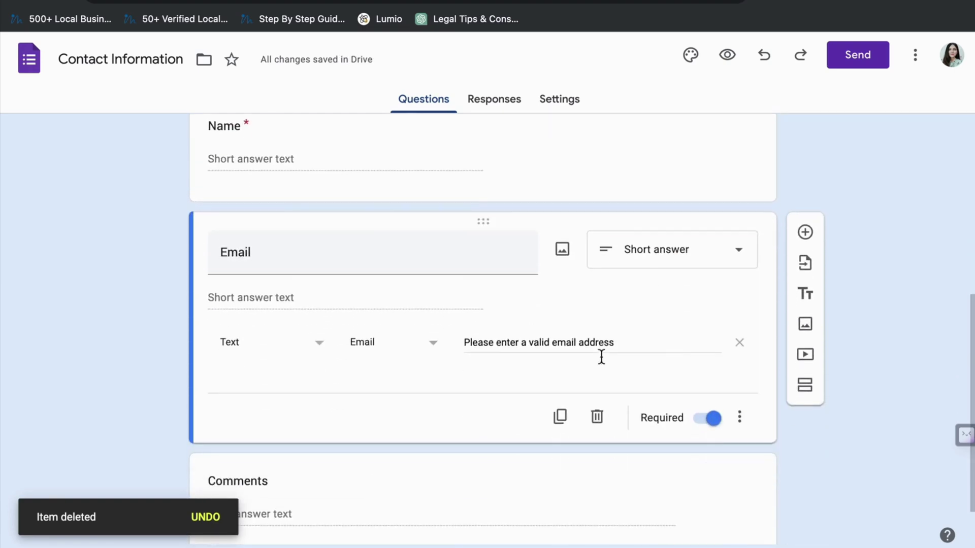
pyautogui.scroll(-2, 347, 359)
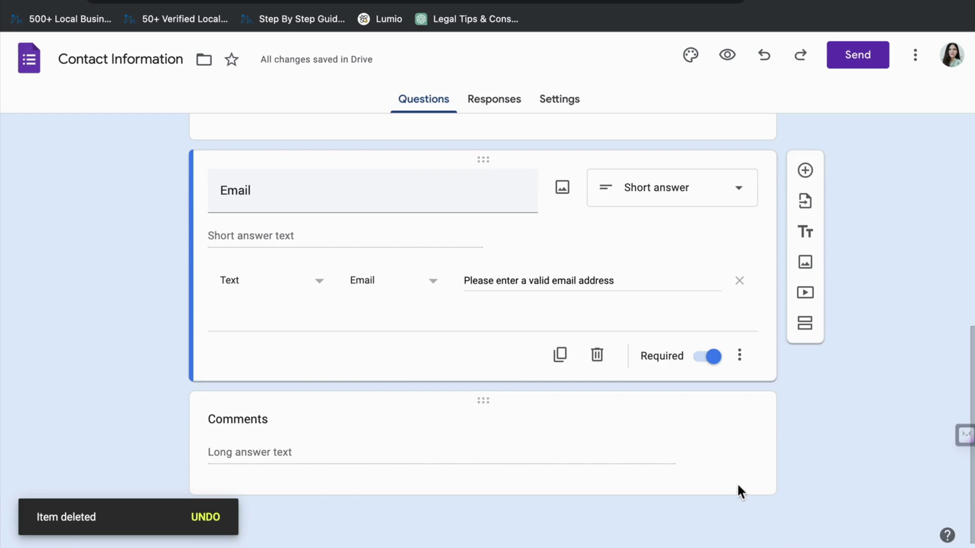
pyautogui.click(731, 452)
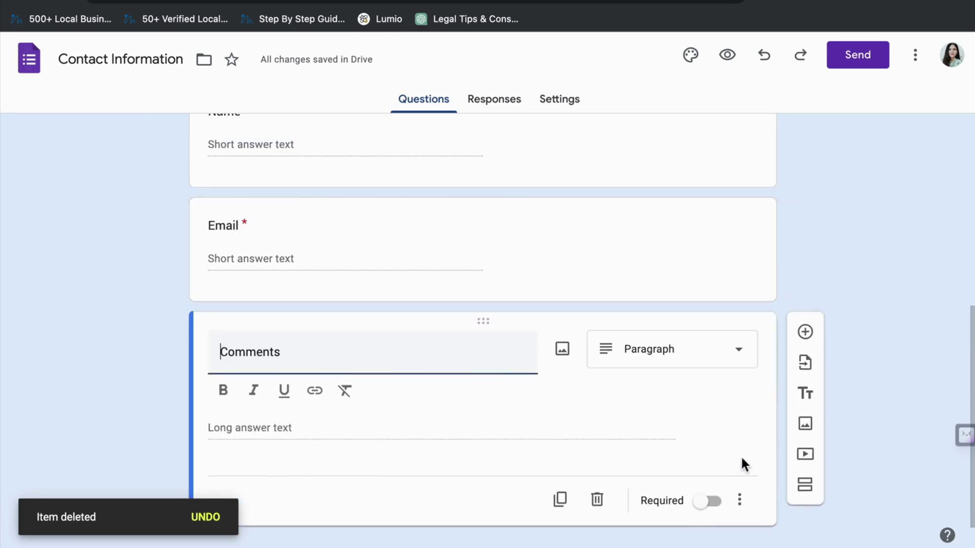
pyautogui.click(597, 501)
pyautogui.scroll(5, 598, 500)
pyautogui.scroll(-5, 598, 500)
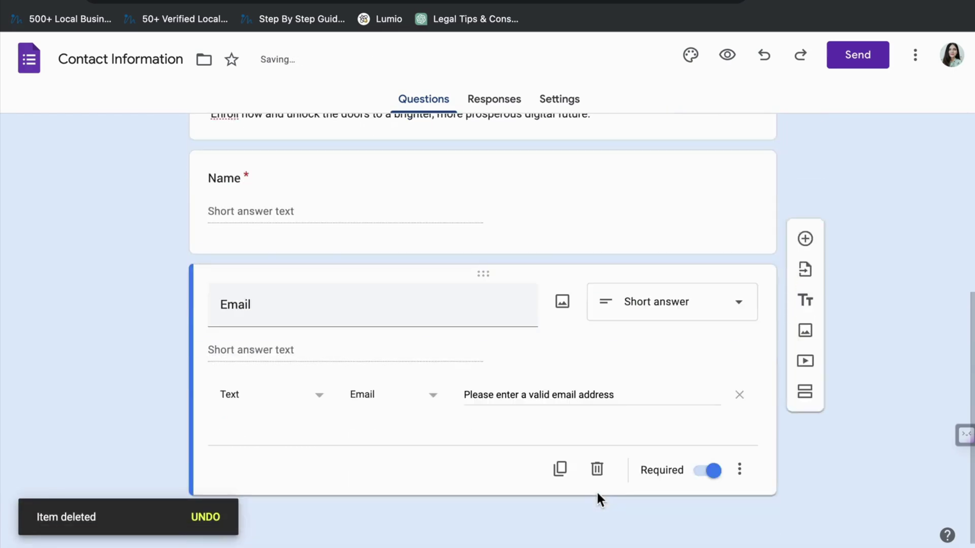
# View the form's share link and embed code, then start a Typeform sign-up.
pyautogui.click(836, 52)
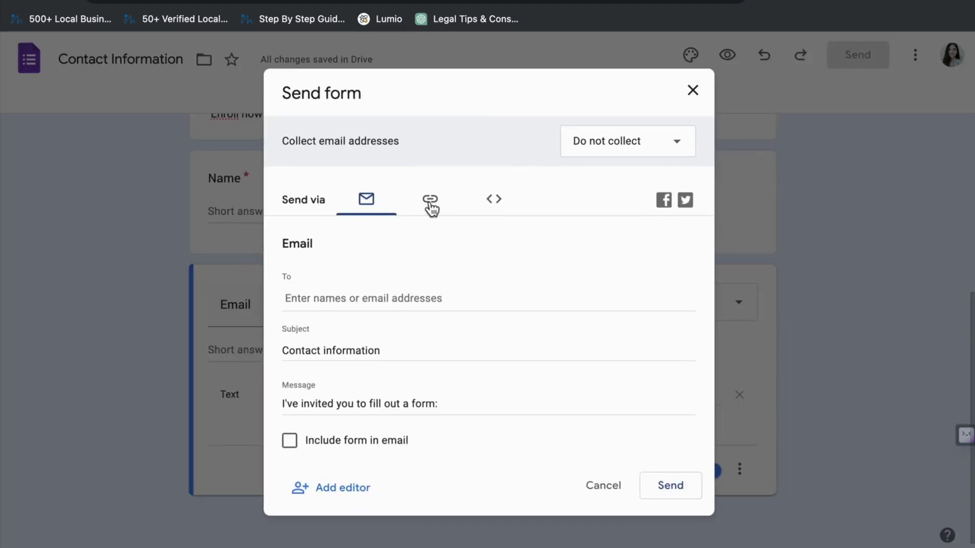
pyautogui.click(431, 207)
pyautogui.click(492, 202)
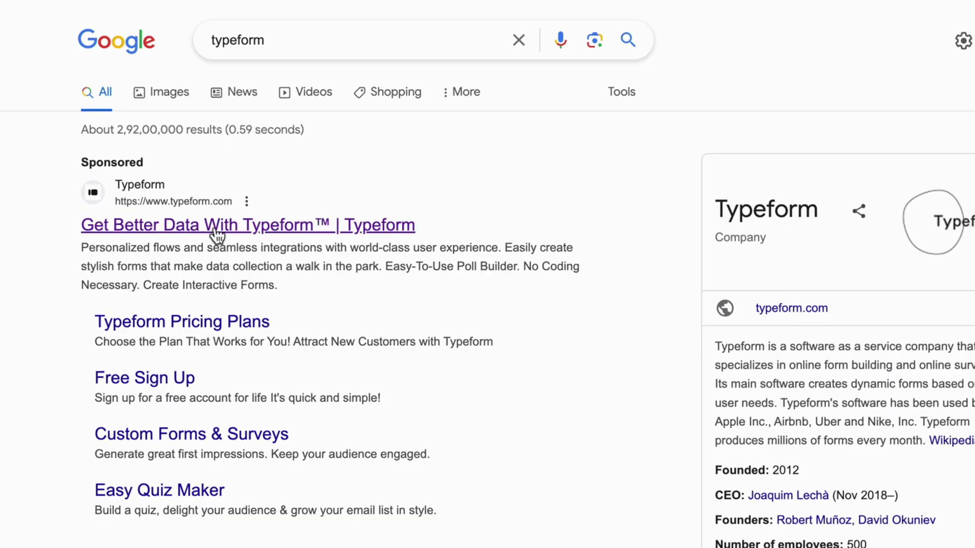
pyautogui.click(211, 227)
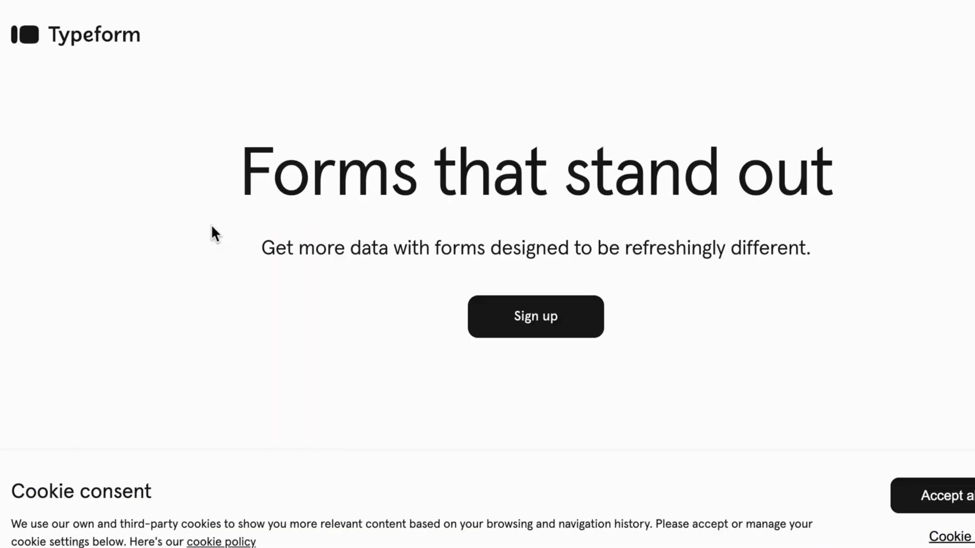
pyautogui.click(547, 319)
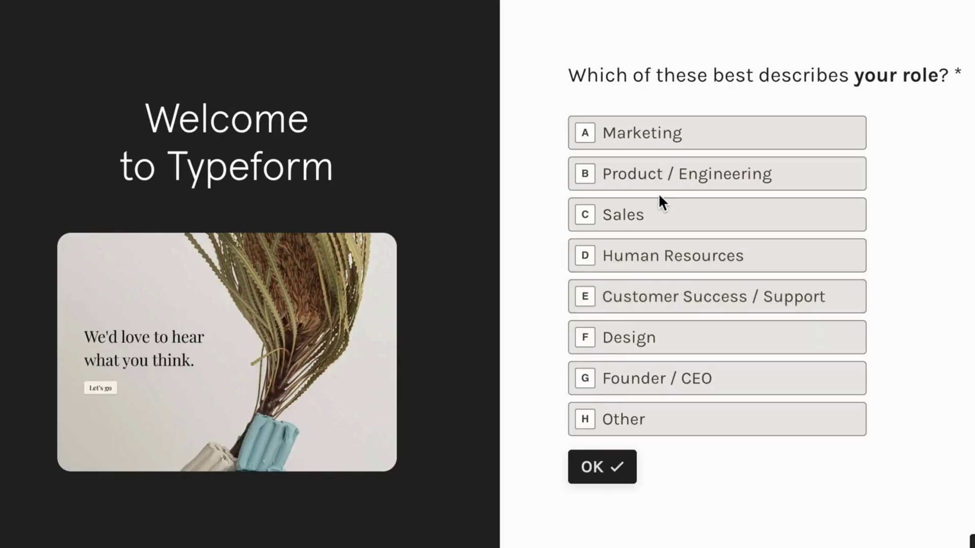
# Choose Marketing as the role and pick a main activity in Typeform's onboarding.
pyautogui.click(665, 145)
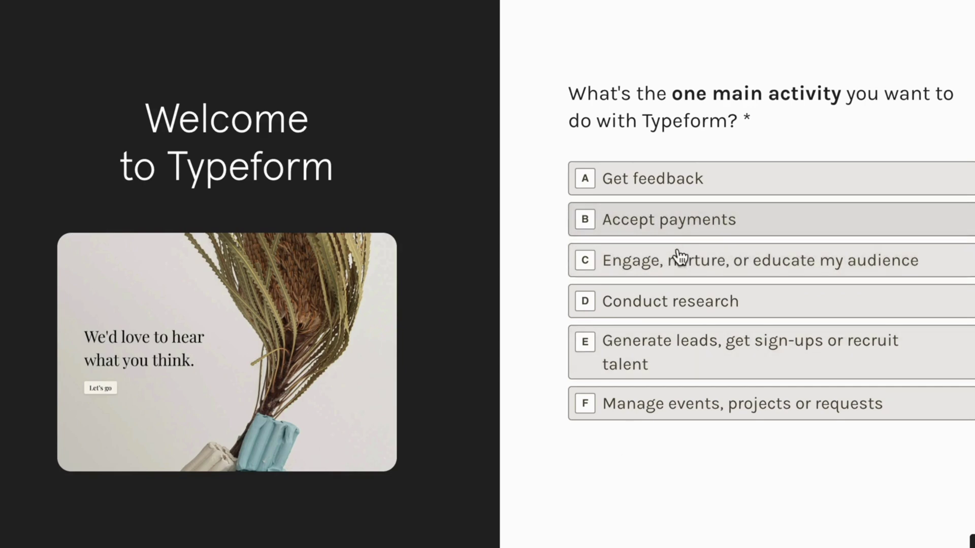
pyautogui.click(668, 301)
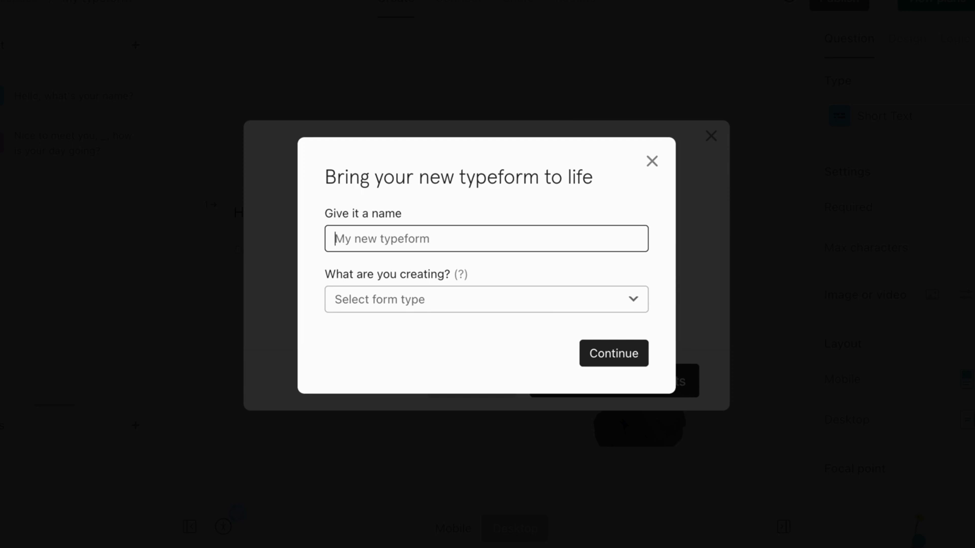
# Name the new typeform 'Leads demo' and set its type to Registration form.
pyautogui.write('Leads demo')
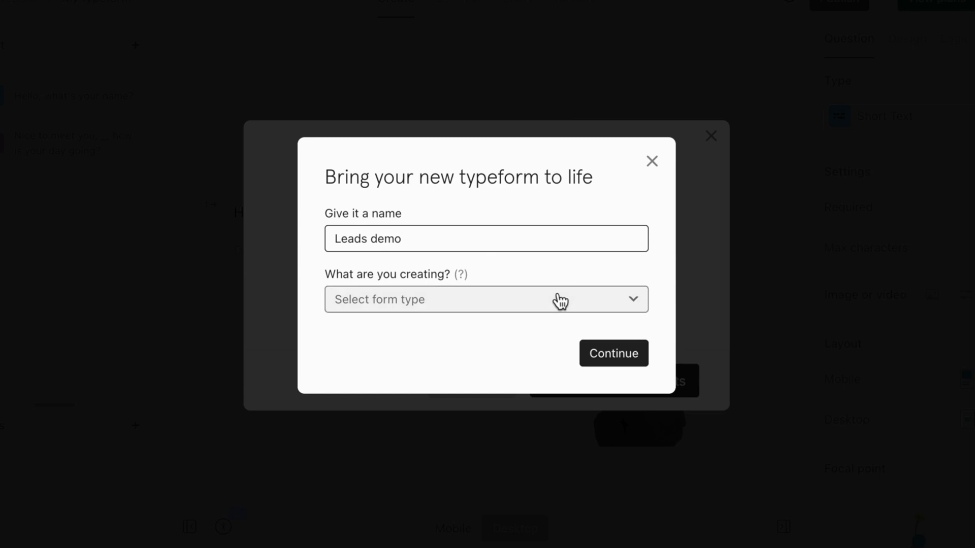
pyautogui.click(559, 299)
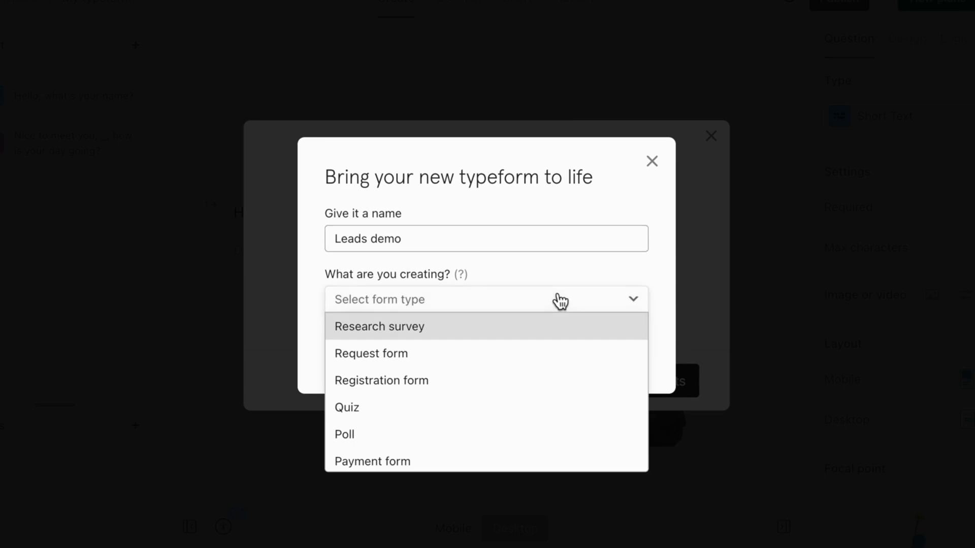
pyautogui.scroll(-2, 464, 387)
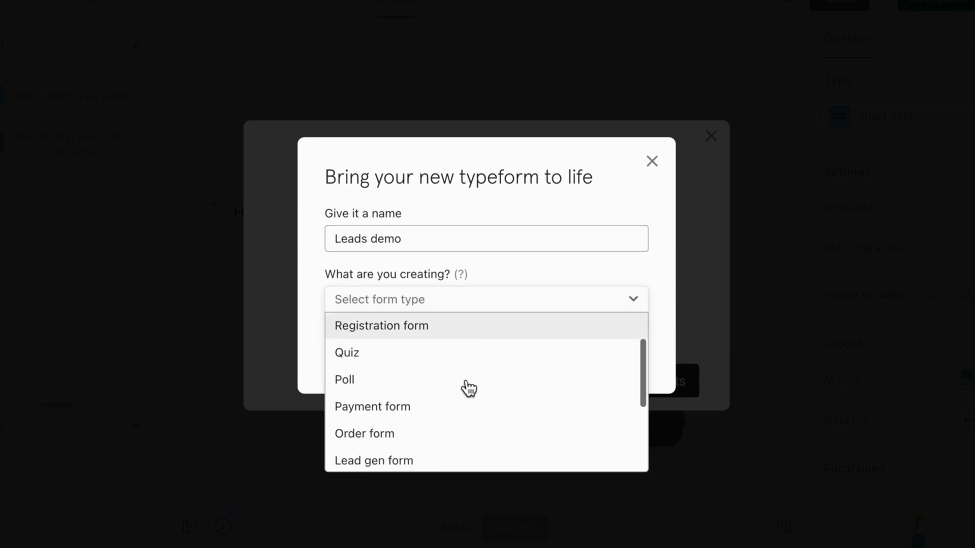
pyautogui.scroll(1, 462, 378)
pyautogui.click(441, 339)
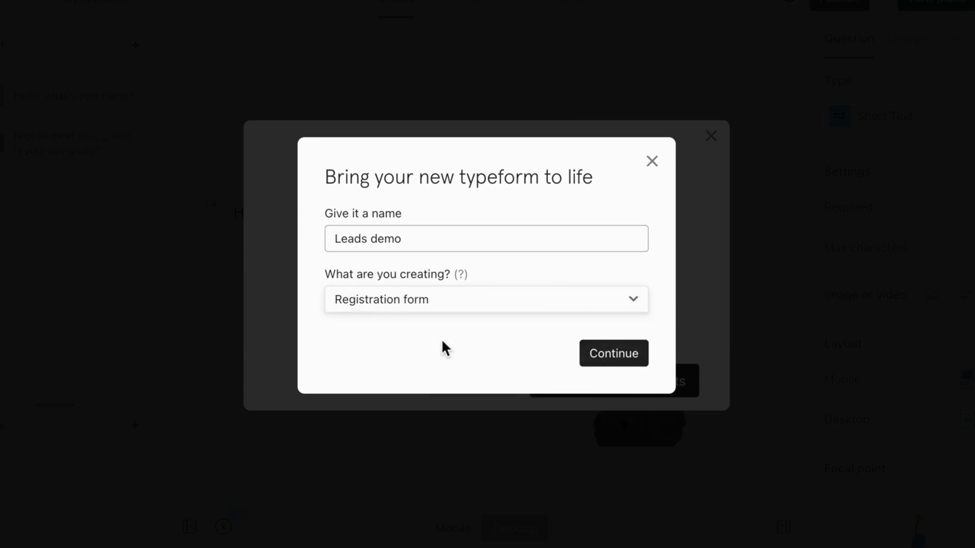
pyautogui.click(621, 357)
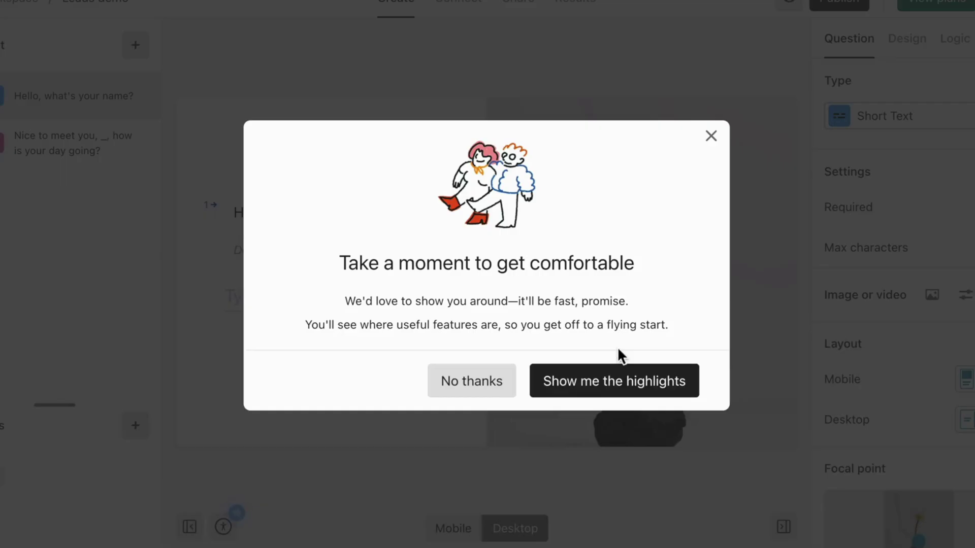
# Accept the highlights tour for the Leads demo editor.
pyautogui.click(613, 391)
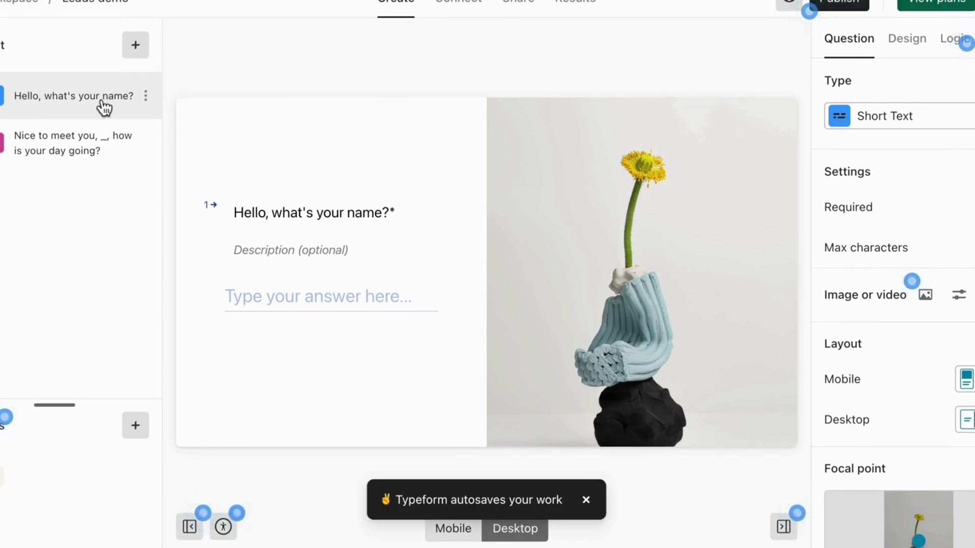
# Add a Contact Info question to the Leads demo form.
pyautogui.click(145, 96)
pyautogui.click(124, 167)
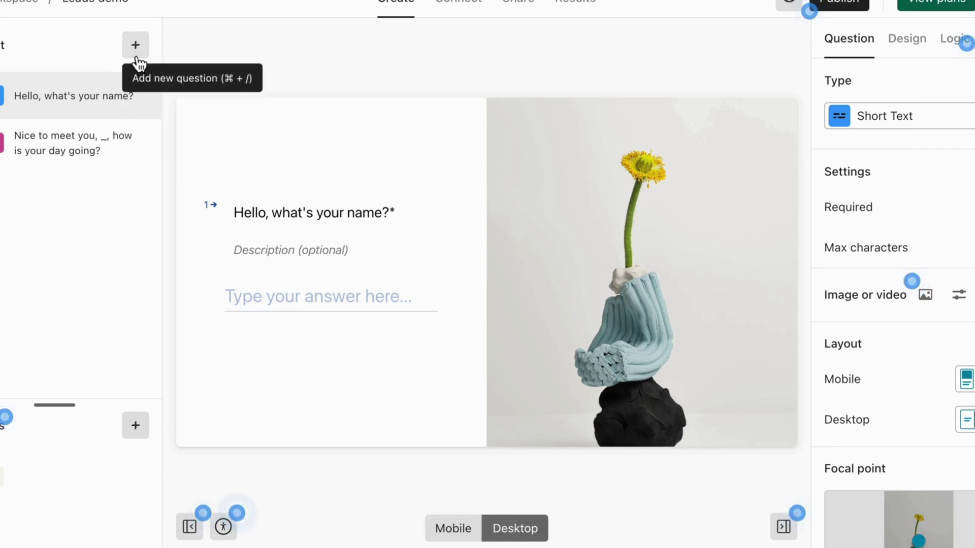
pyautogui.click(136, 45)
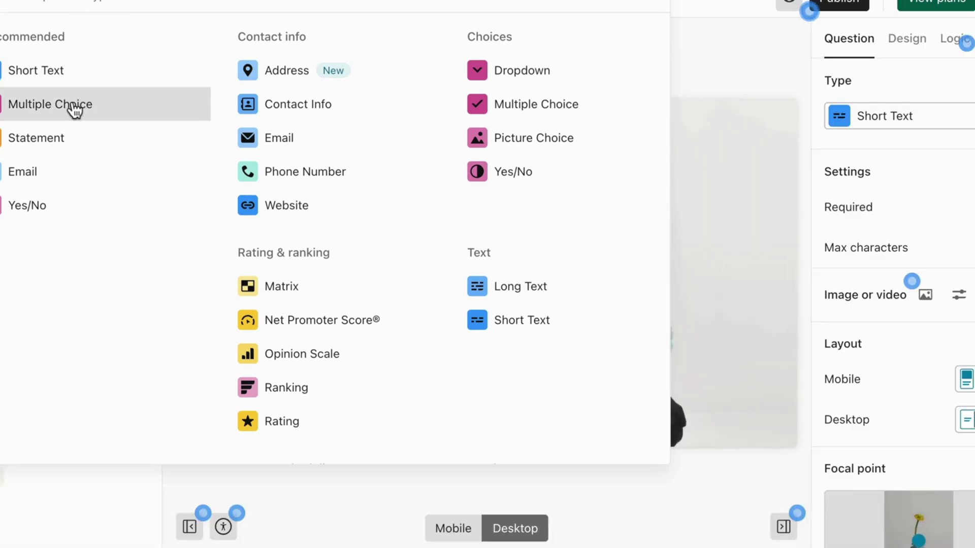
pyautogui.click(282, 120)
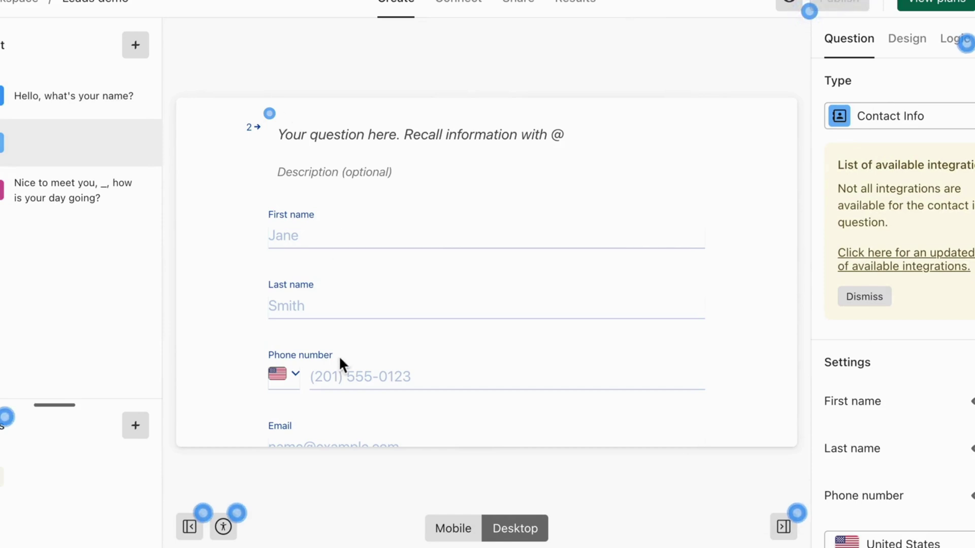
pyautogui.scroll(-3, 341, 363)
pyautogui.scroll(3, 342, 363)
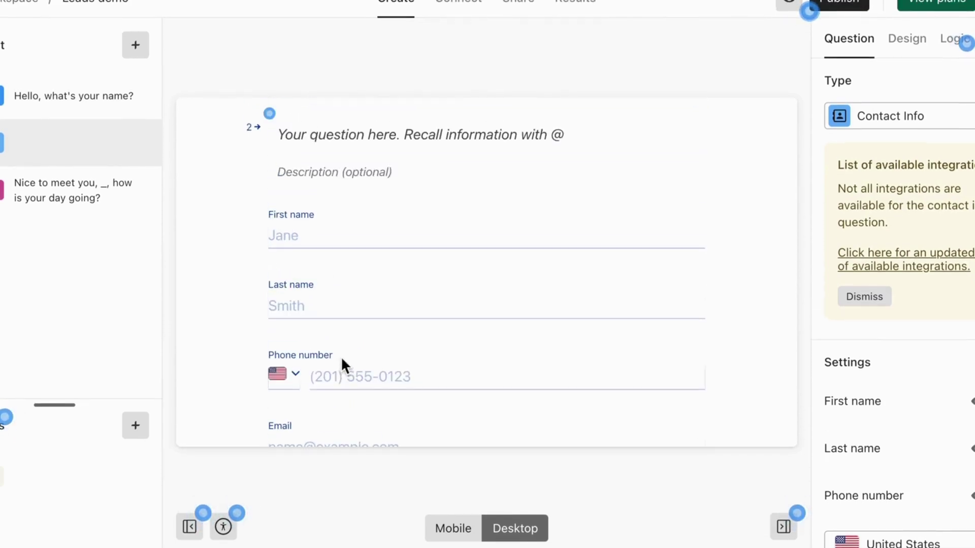
# Title it 'Join the Exclusive Course Waiting List Now!' with a trimmed, paragraphed pitch description.
pyautogui.write('Join the Exclusive Course Waiting List Now!')
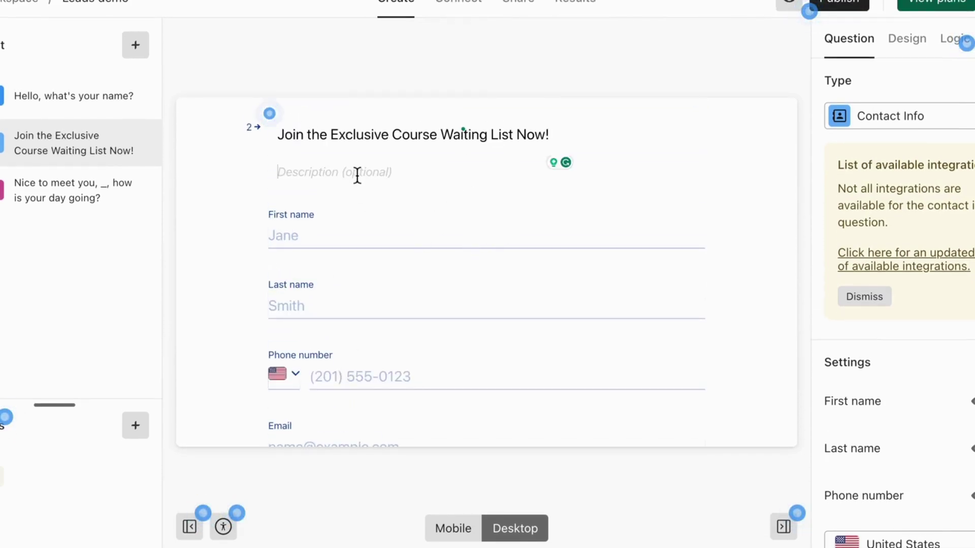
pyautogui.write("Are you eager to see tangible results in your digital marketing journey? Dive into practical insights, proven strategies, and hands-on learning with our courses. We keep it real, delivering straightforward, actionable content that makes a genuine impact on your skills and career. Don't just dream of success—make it happen! Enroll now and unlock the doors to a brighter, more prosperous digital future.")
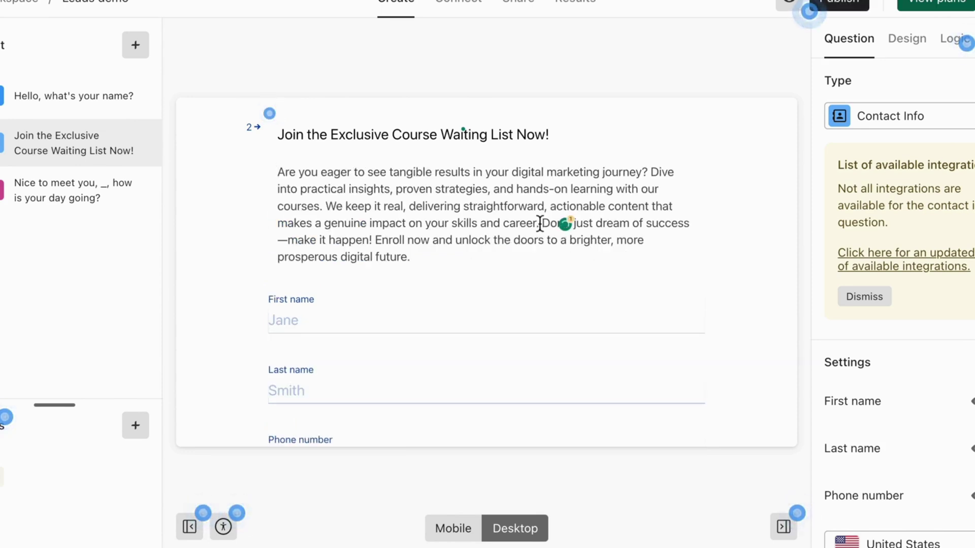
pyautogui.moveTo(531, 229); pyautogui.dragTo(381, 240)
pyautogui.press('BackSpace')
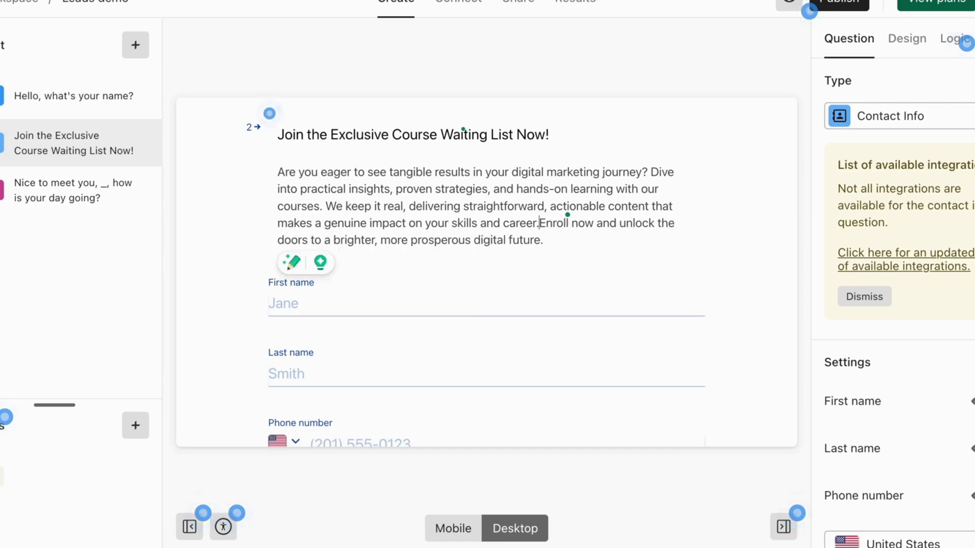
pyautogui.press('Return')
pyautogui.press('Return')
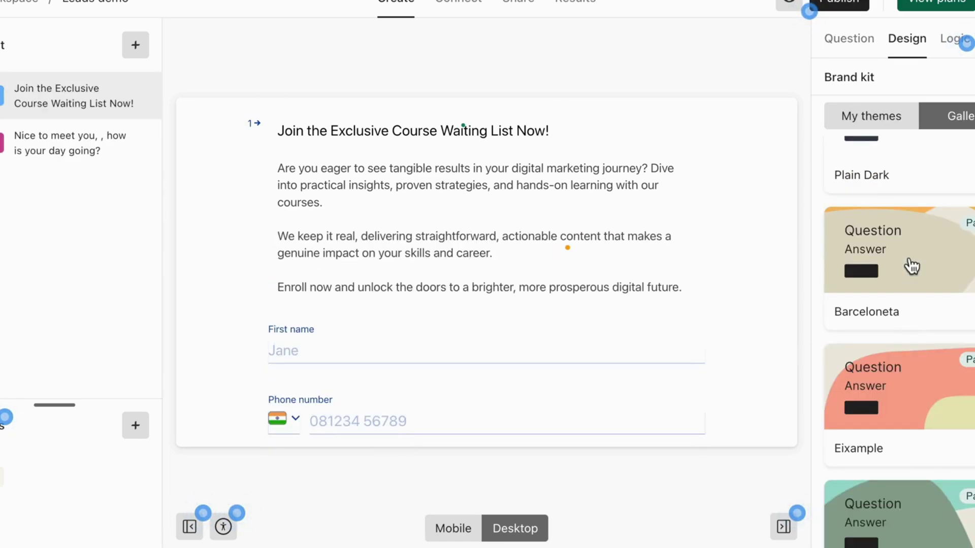
# Try the premium Barceloneta theme, dismiss its paid-plan warning, then apply the Default Theme.
pyautogui.click(910, 266)
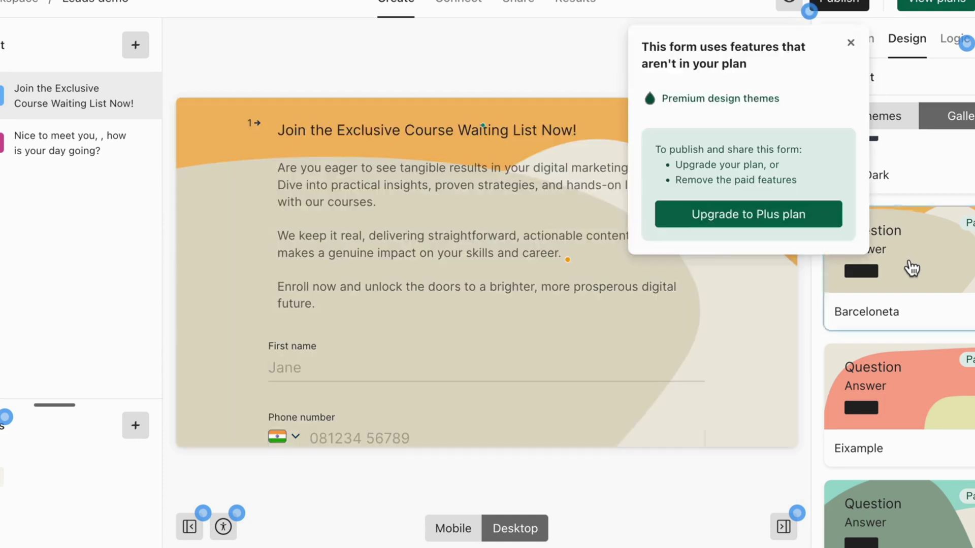
pyautogui.click(851, 42)
pyautogui.scroll(-8, 970, 317)
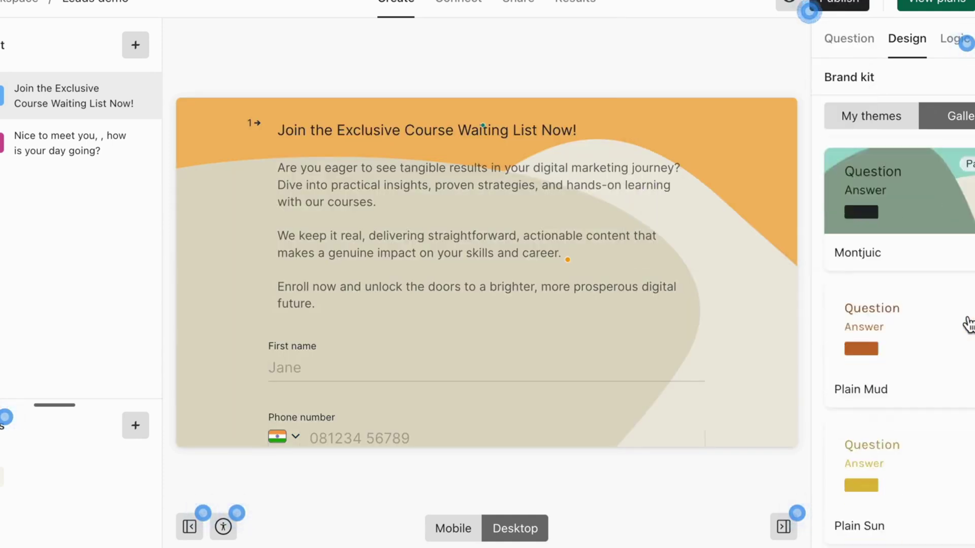
pyautogui.scroll(-10, 969, 324)
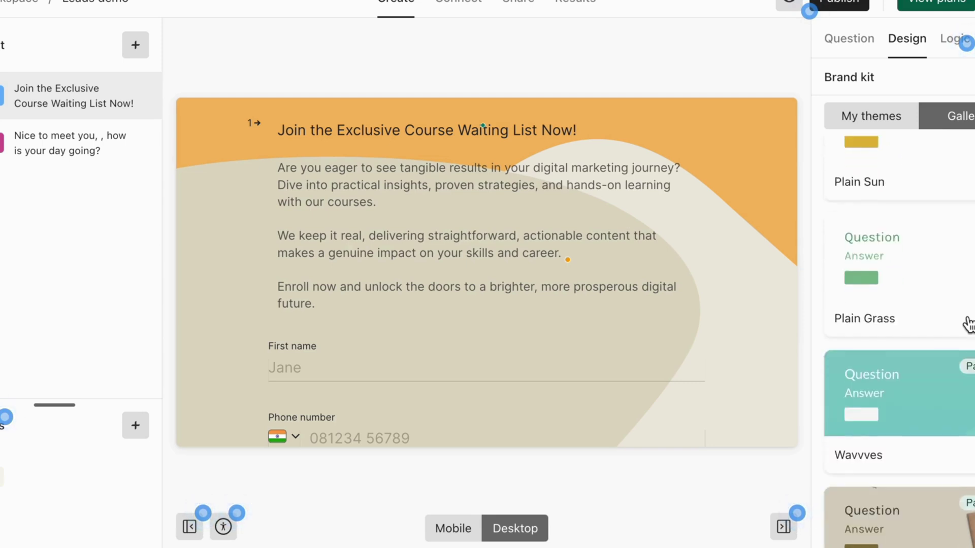
pyautogui.scroll(-10, 969, 324)
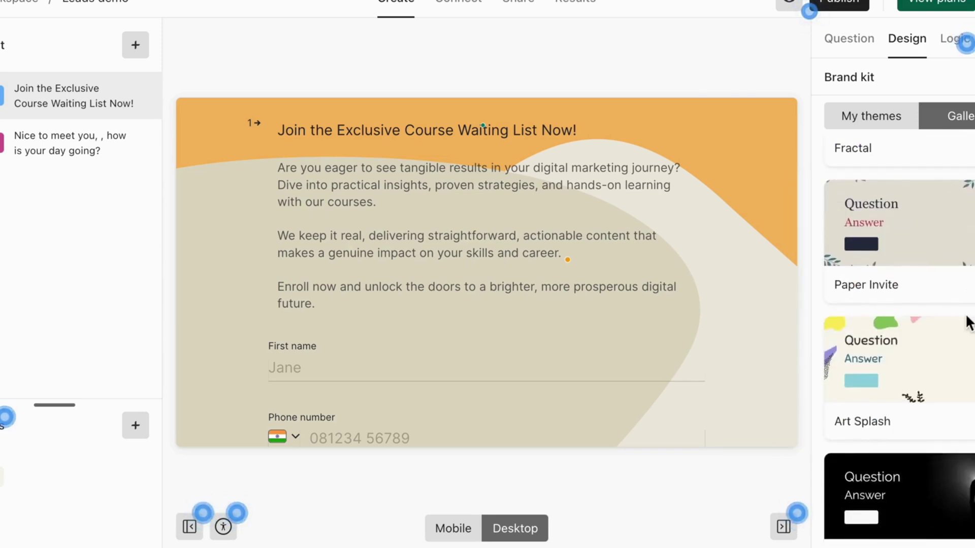
pyautogui.click(911, 207)
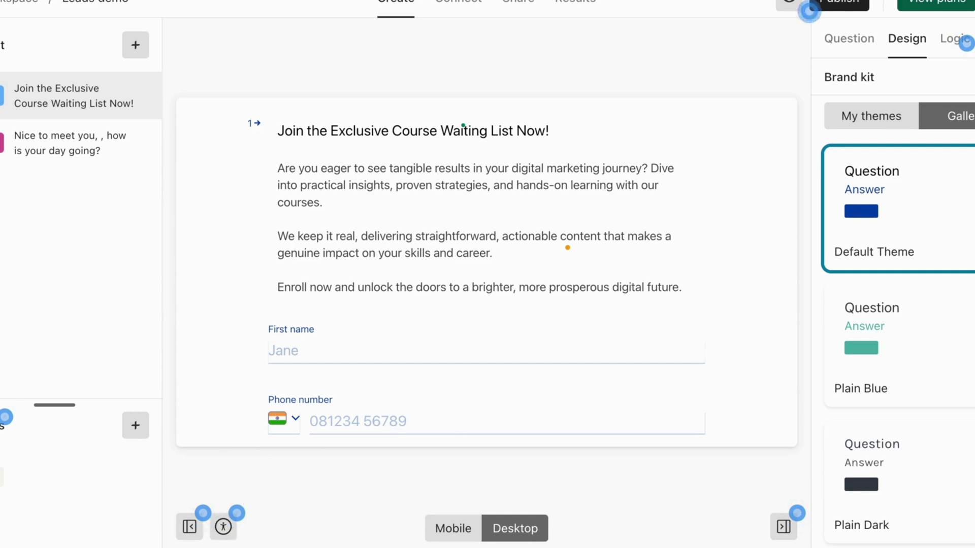
# Upload Add a subheading.png from recent downloads as the Contact Info question's image.
pyautogui.click(863, 41)
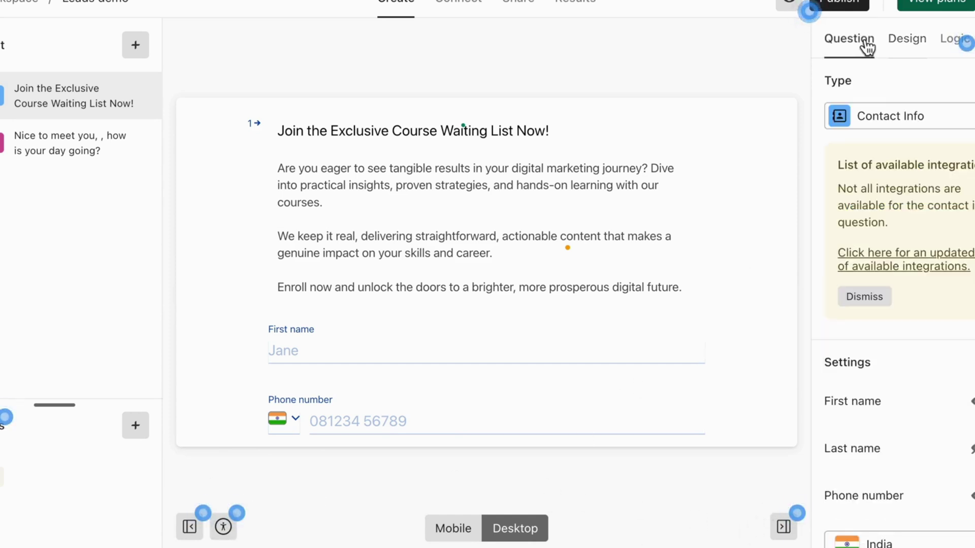
pyautogui.scroll(-4, 907, 379)
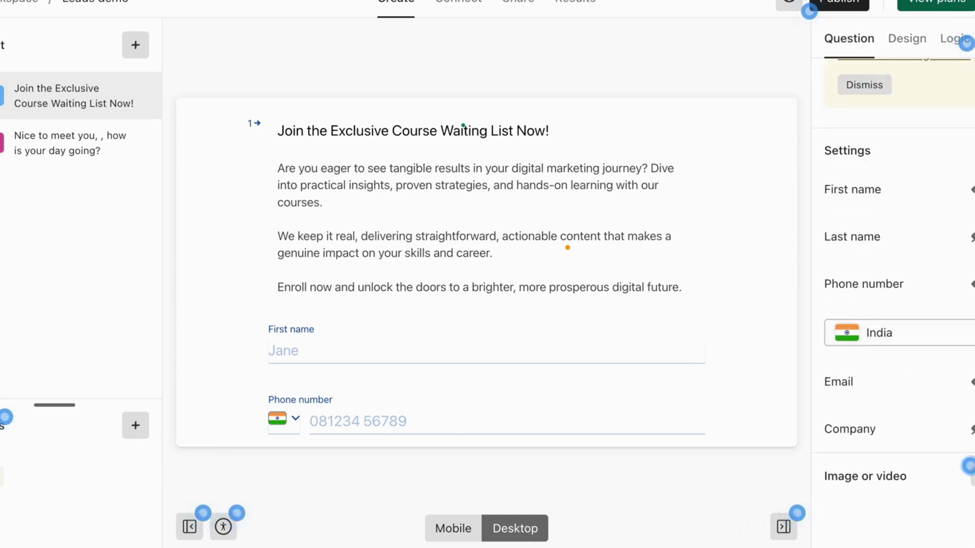
pyautogui.click(968, 466)
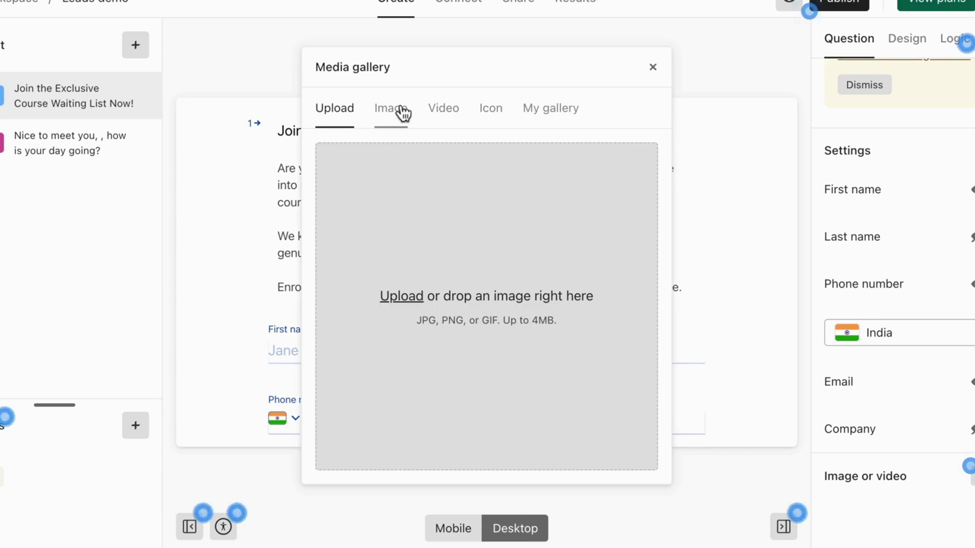
pyautogui.click(929, 1)
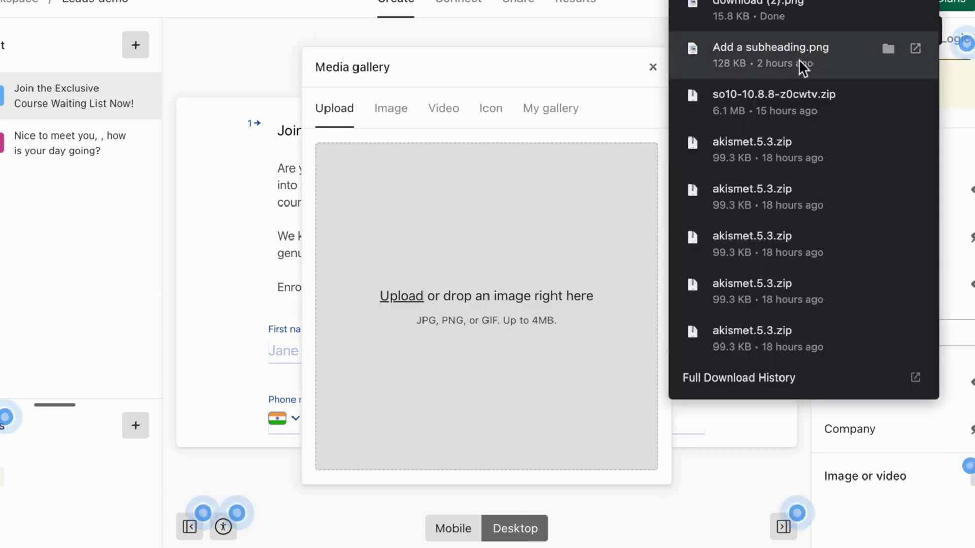
pyautogui.moveTo(802, 60); pyautogui.dragTo(488, 285)
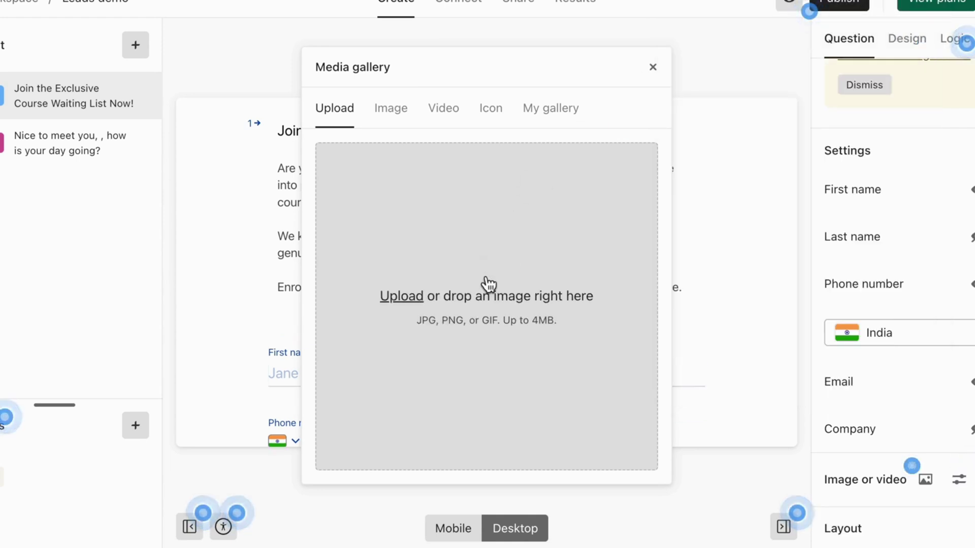
pyautogui.click(653, 68)
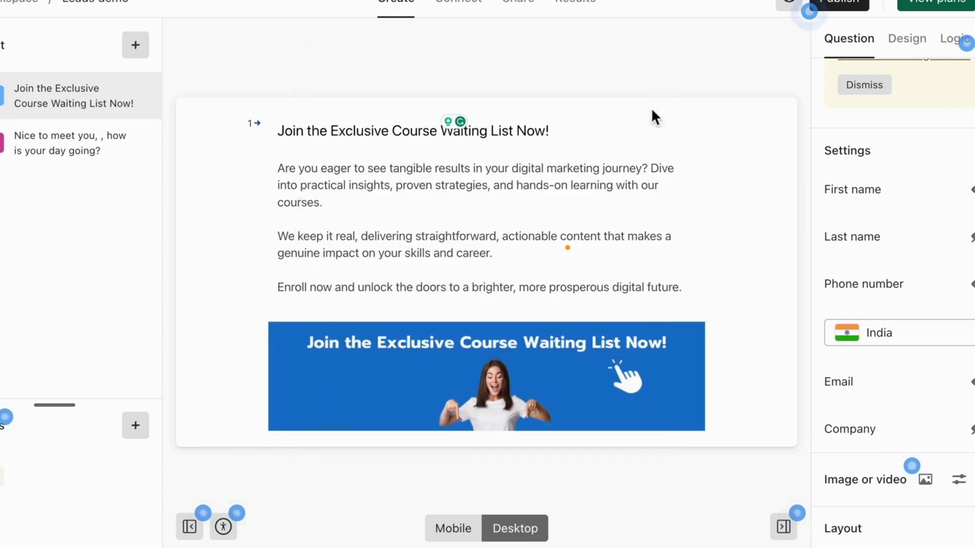
pyautogui.scroll(-2, 649, 254)
pyautogui.scroll(2, 648, 309)
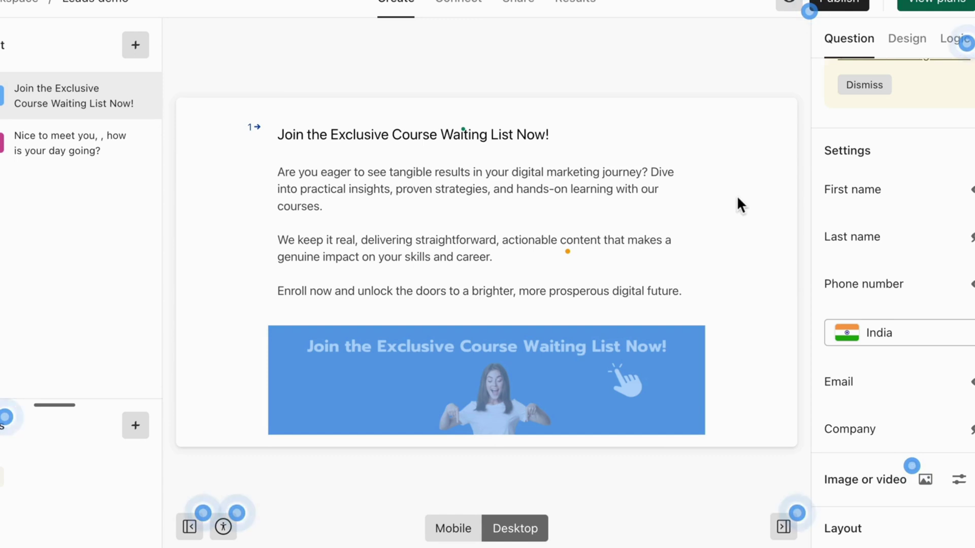
# Set a beige paper stock photo, found by searching 'beige', as the form background.
pyautogui.click(907, 38)
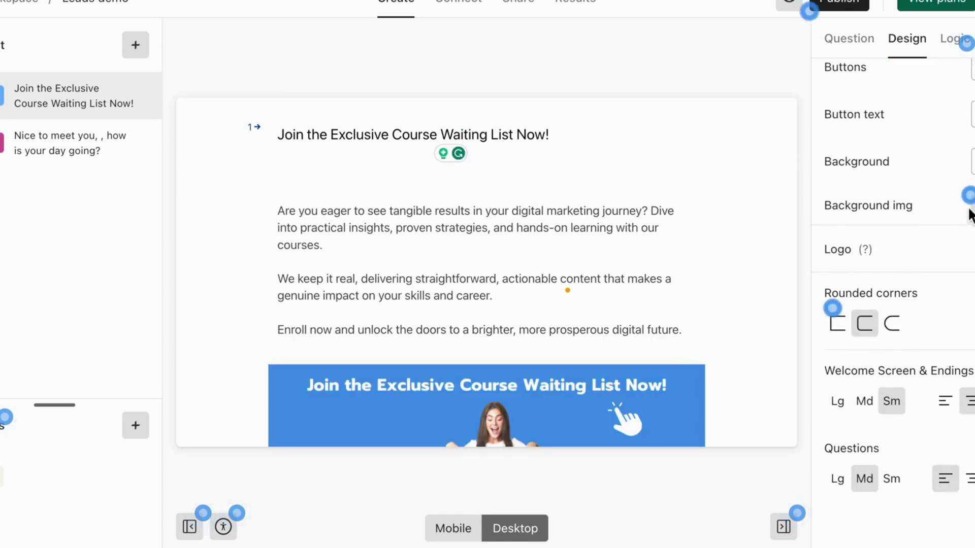
pyautogui.click(971, 206)
pyautogui.click(391, 108)
pyautogui.write('beige')
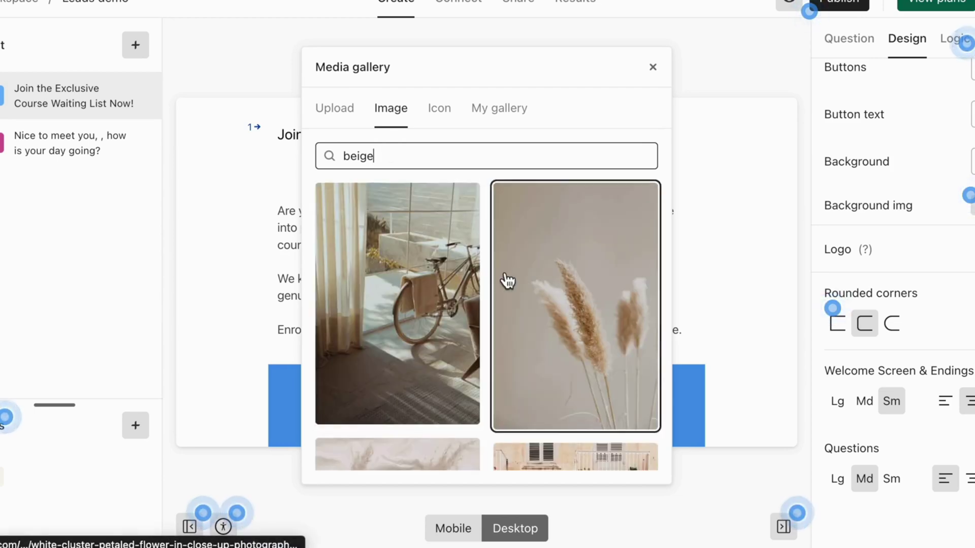
pyautogui.scroll(-5, 507, 281)
pyautogui.scroll(2, 506, 280)
pyautogui.scroll(1, 507, 281)
pyautogui.click(429, 272)
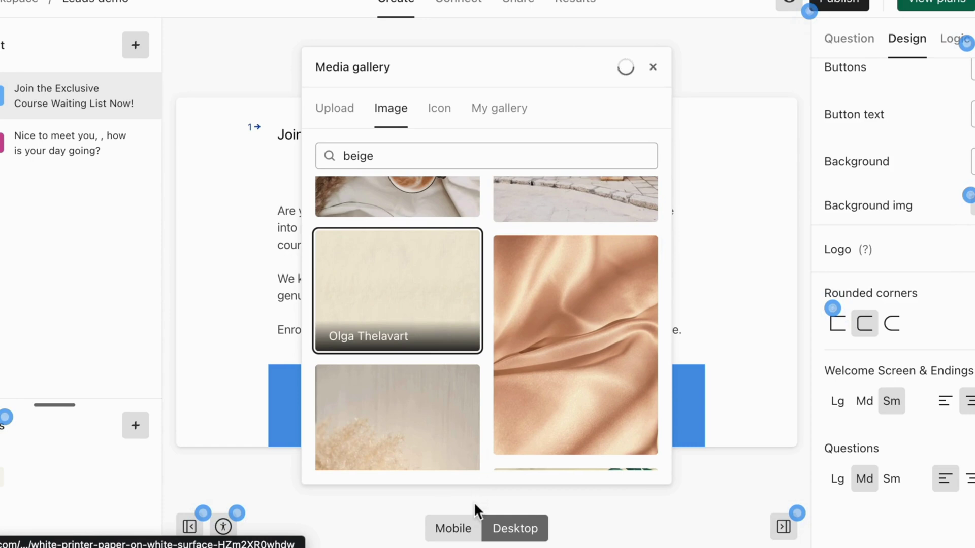
pyautogui.click(392, 271)
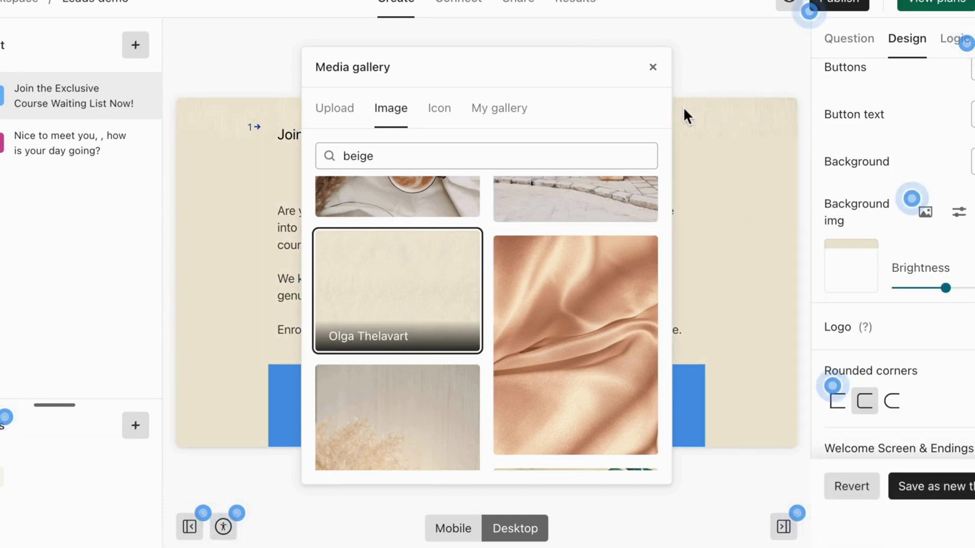
pyautogui.click(653, 67)
# Raise the background Brightness until the beige paper looks almost white.
pyautogui.moveTo(946, 288); pyautogui.dragTo(972, 288)
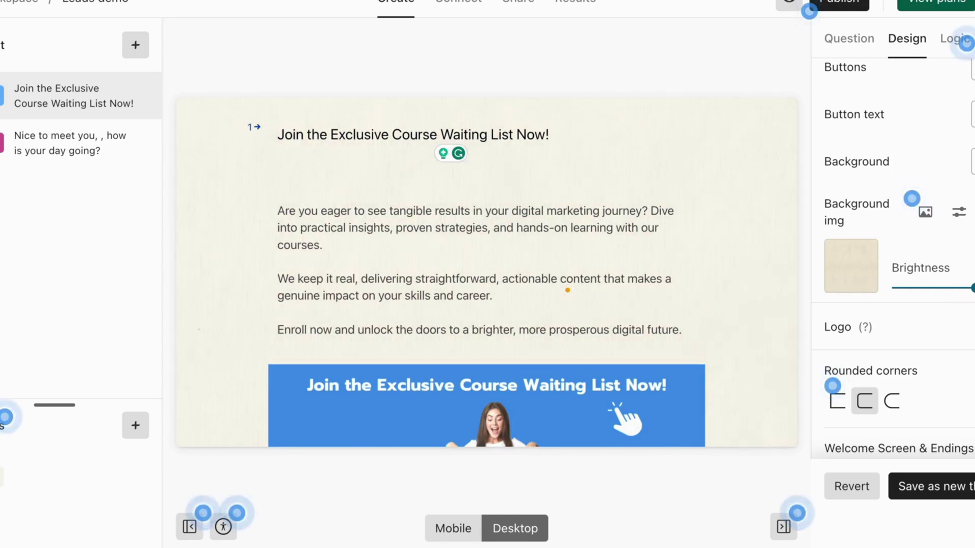
pyautogui.rightClick(658, 218)
pyautogui.press('Escape')
pyautogui.scroll(-6, 557, 244)
pyautogui.scroll(5, 558, 243)
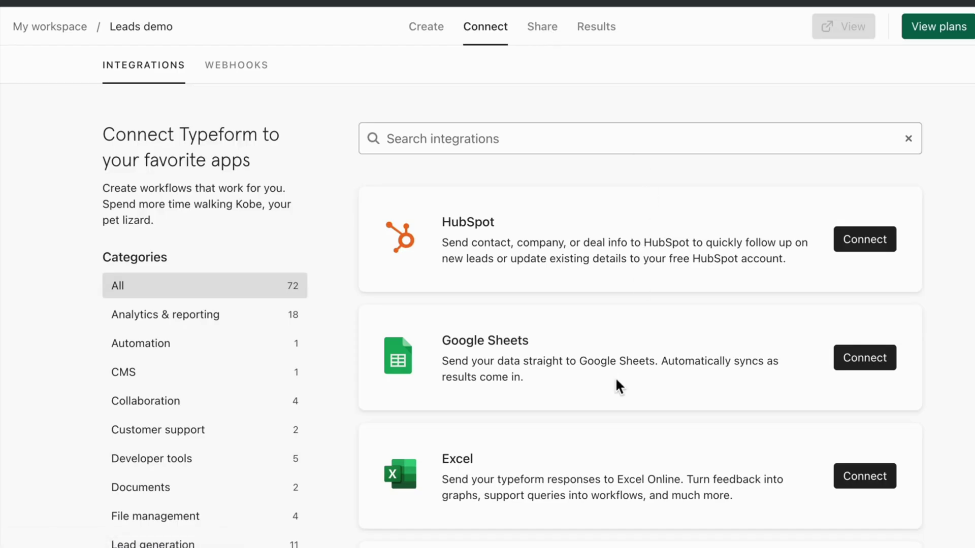
# Scroll through the Connect page's integrations such as HubSpot, Google Sheets and Excel.
pyautogui.scroll(-3, 617, 386)
pyautogui.scroll(-10, 616, 380)
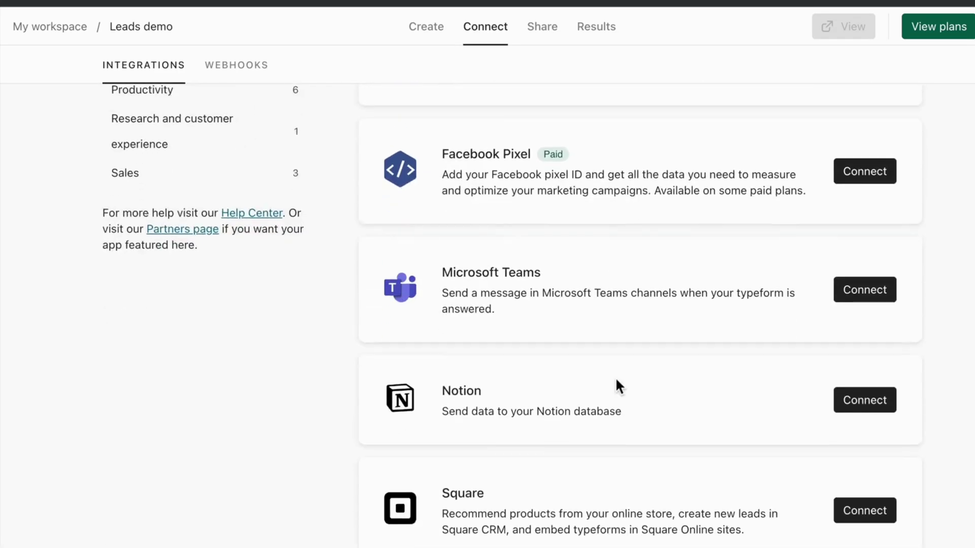
pyautogui.scroll(-11, 616, 380)
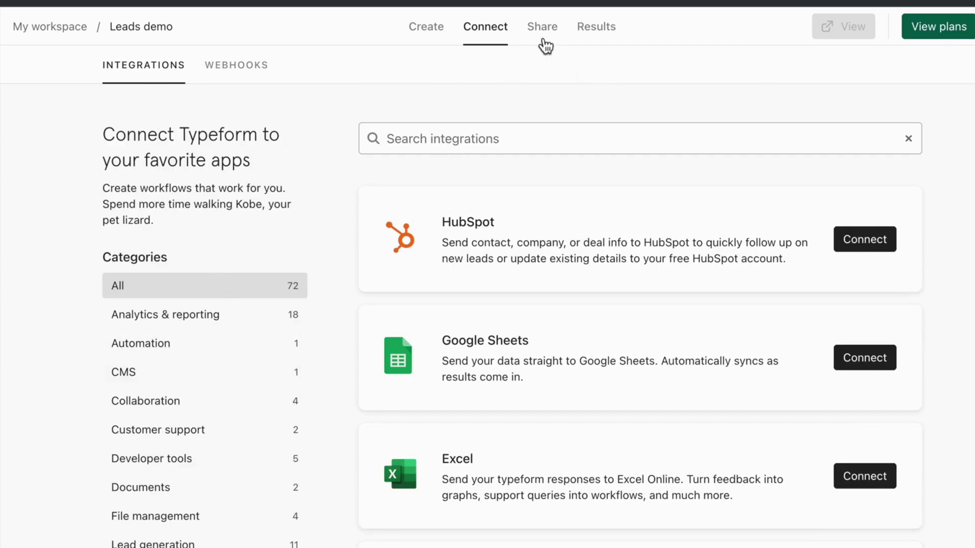
pyautogui.scroll(-1, 191, 414)
pyautogui.scroll(1, 201, 409)
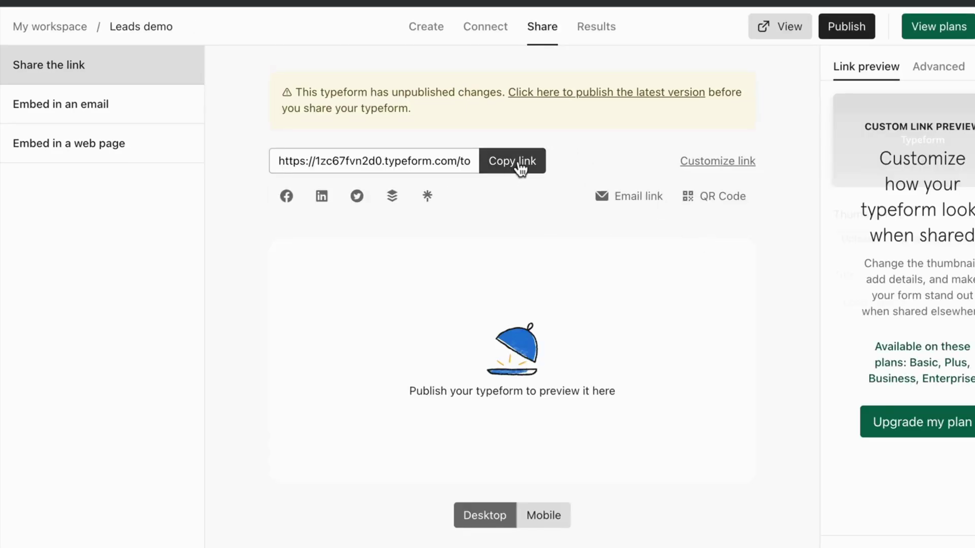
# Copy the form's share link.
pyautogui.click(519, 163)
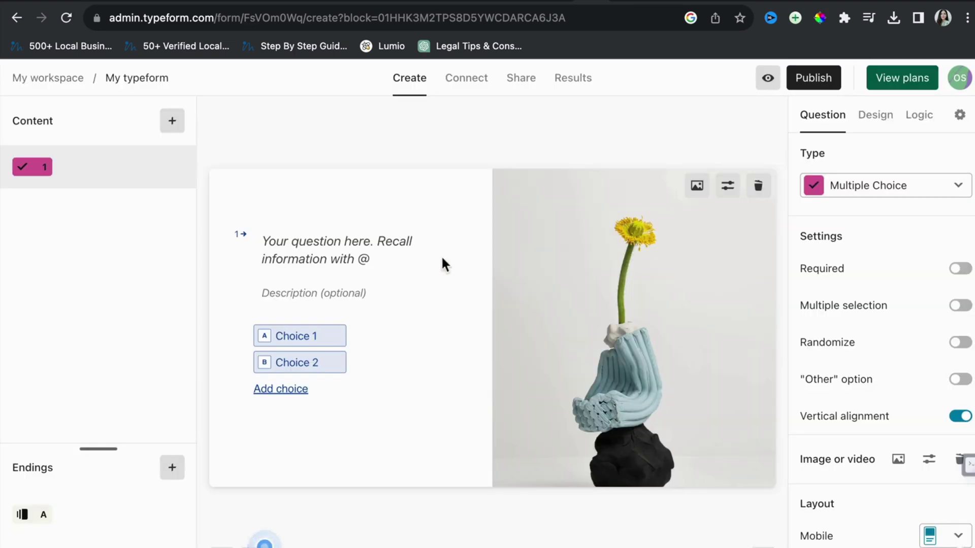
# Replace the flower picture with an Unsplash shopping-bag photo found by searching 'shopping'.
pyautogui.moveTo(578, 299)
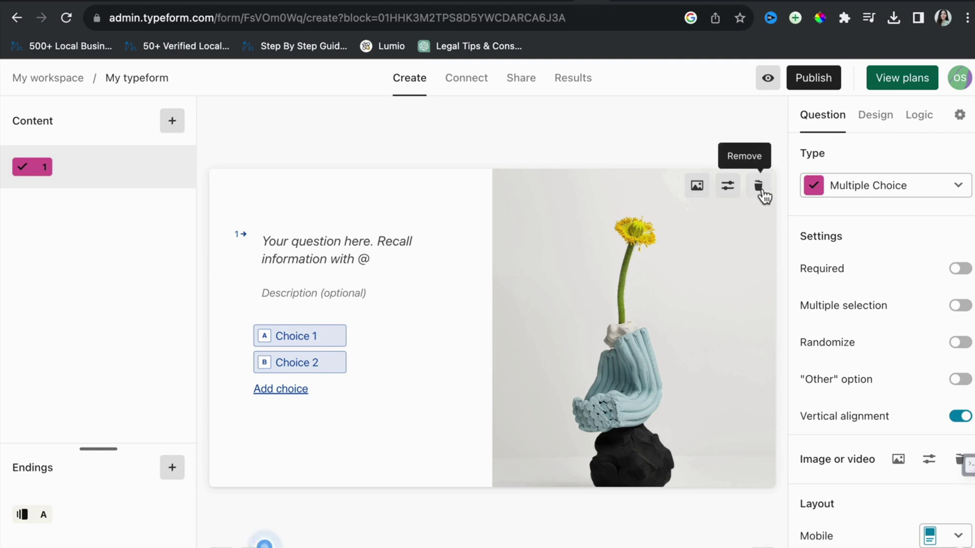
pyautogui.click(696, 185)
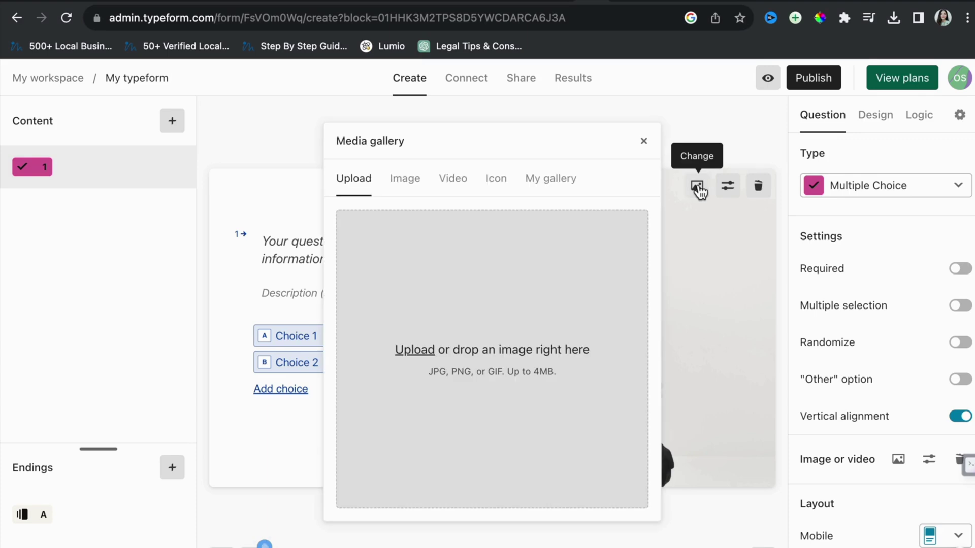
pyautogui.click(407, 184)
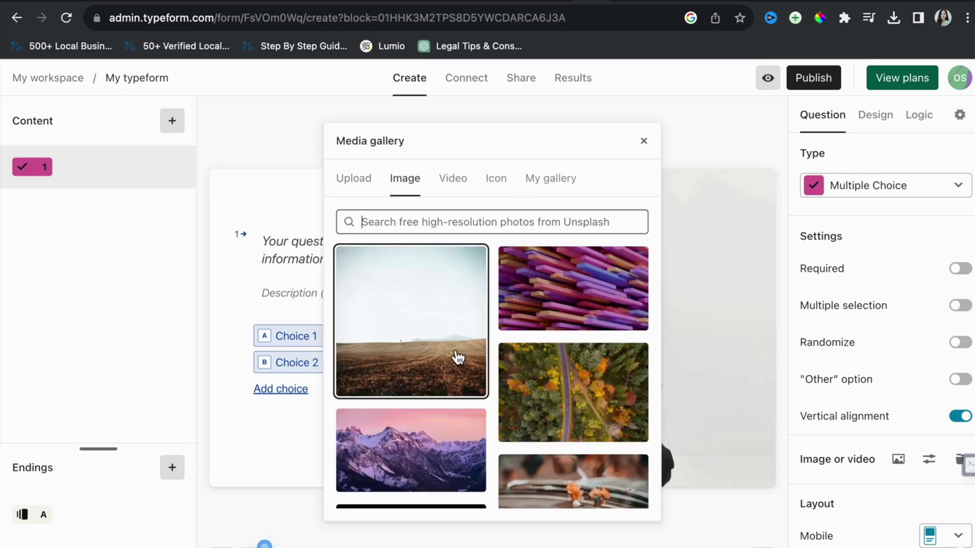
pyautogui.scroll(-7, 455, 357)
pyautogui.scroll(2, 455, 357)
pyautogui.click(409, 222)
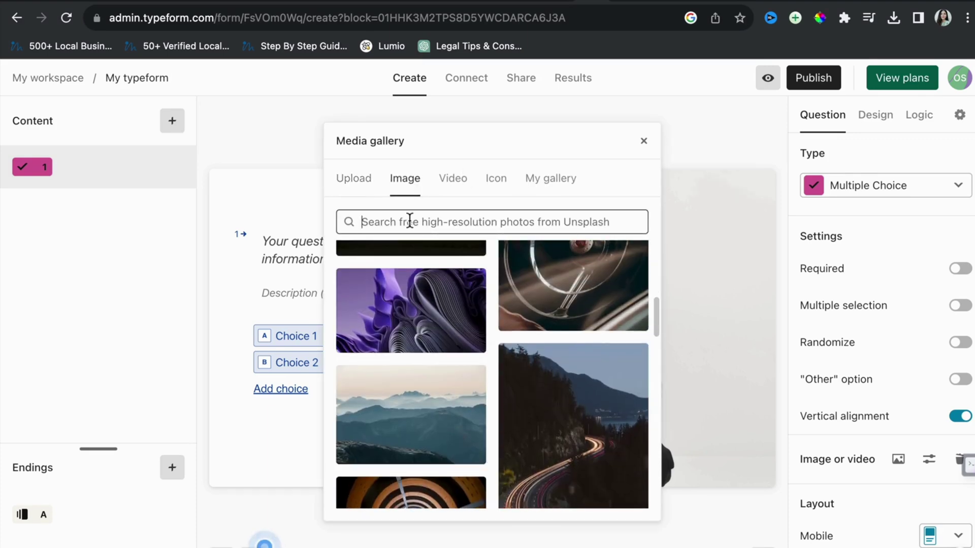
pyautogui.write('shopping')
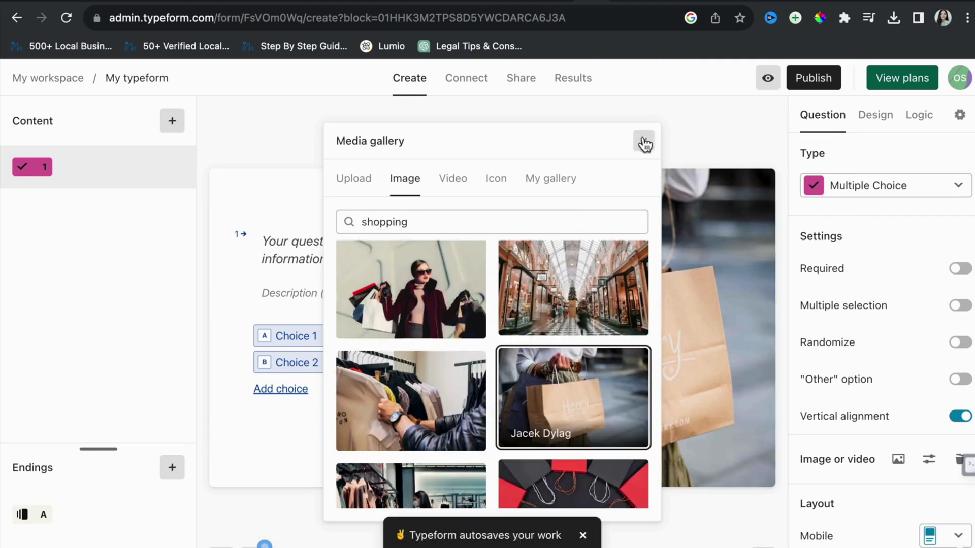
pyautogui.click(644, 141)
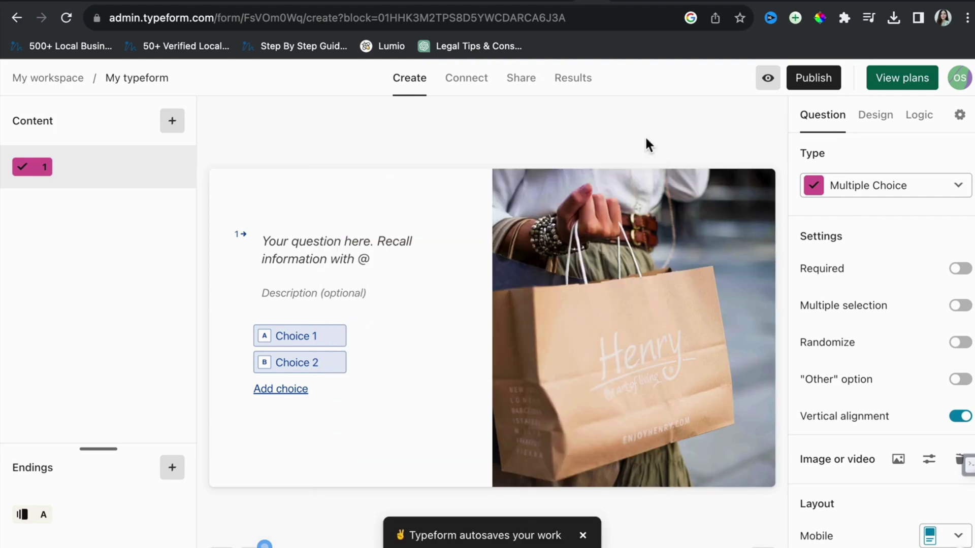
# Title the question 'Are you brand-conscious?' with answers Yes, No and I don't know.
pyautogui.click(326, 253)
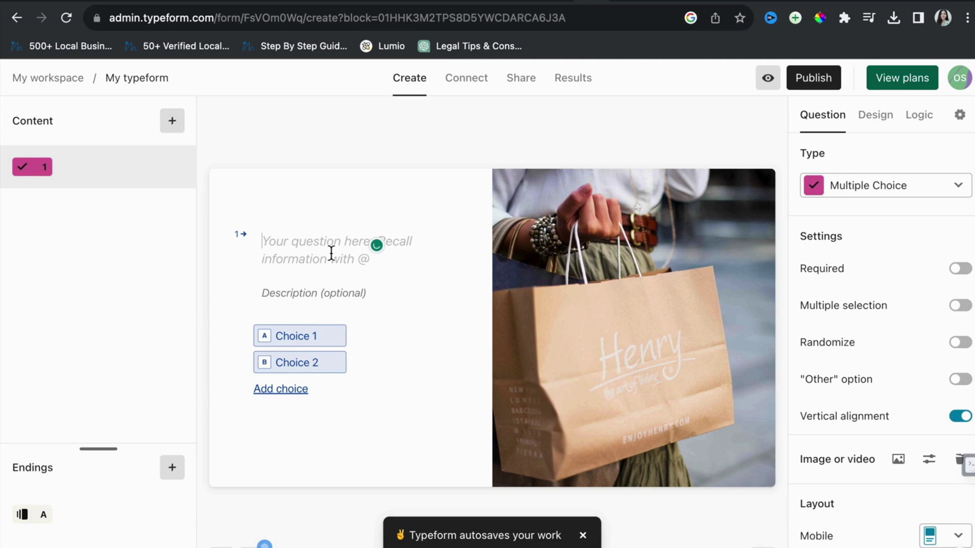
pyautogui.write('Ar')
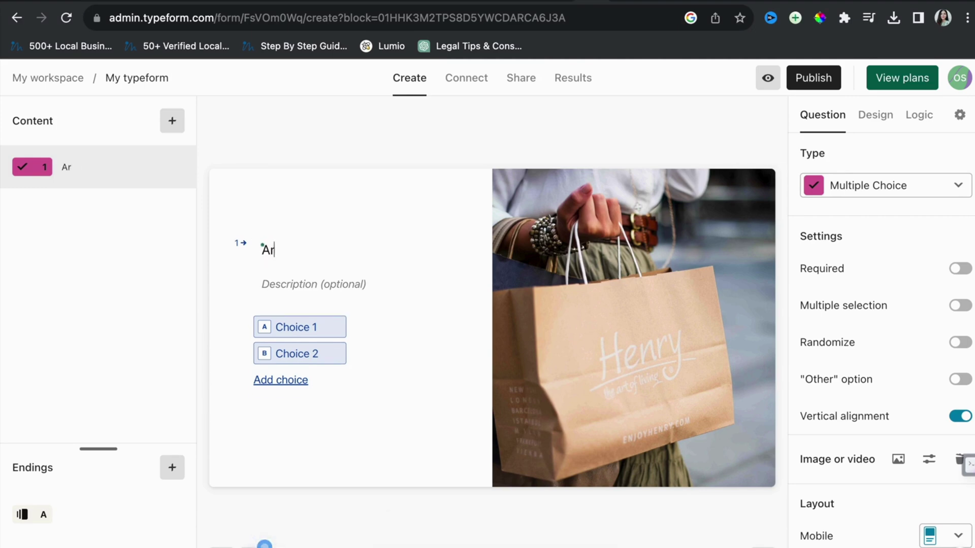
pyautogui.write('e you brand-conscious?')
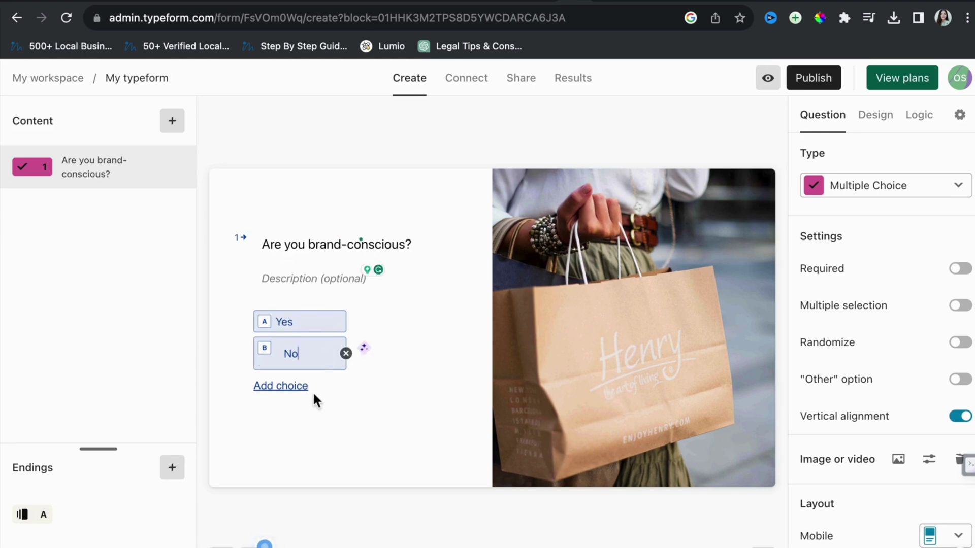
pyautogui.click(300, 392)
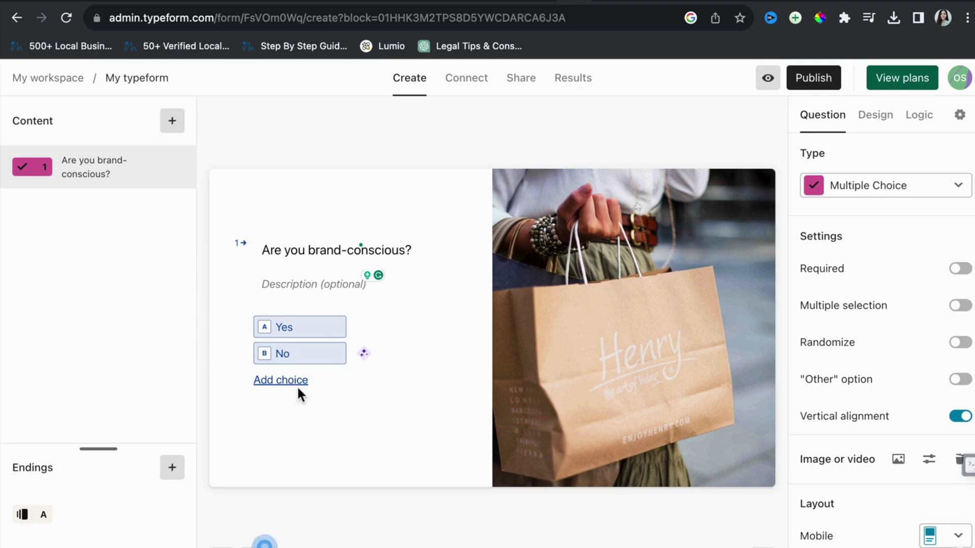
pyautogui.click(300, 391)
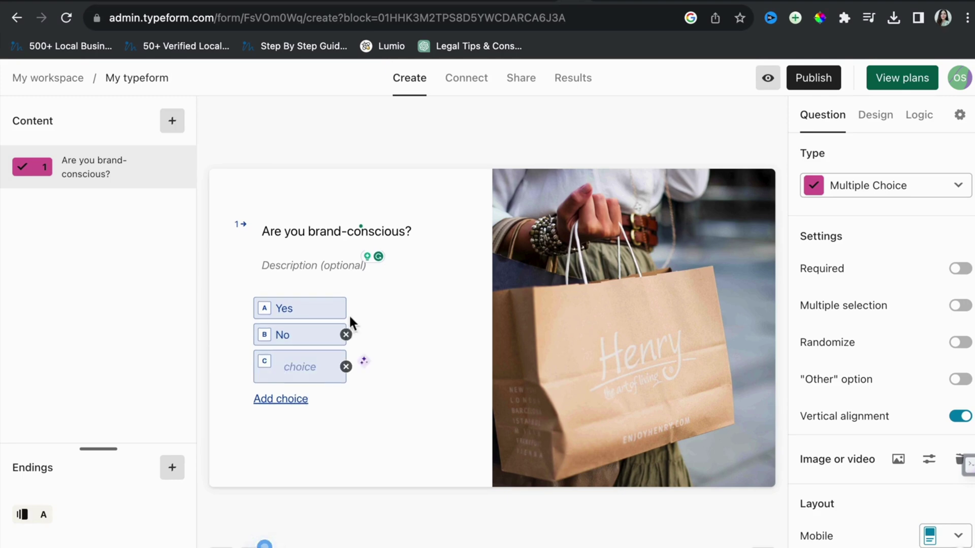
pyautogui.write('I do')
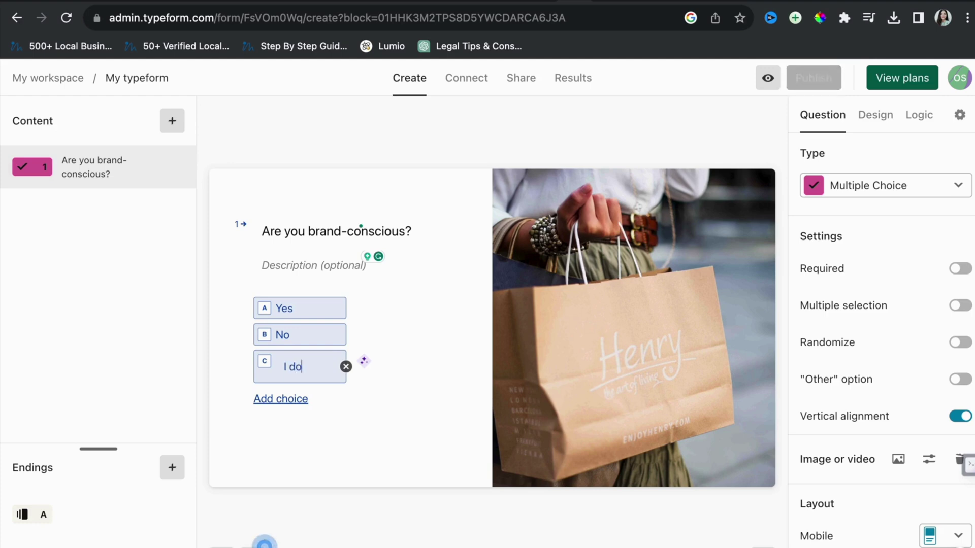
pyautogui.write("n't know")
# Add a new second question from the question-type list, leaving its description empty.
pyautogui.click(395, 365)
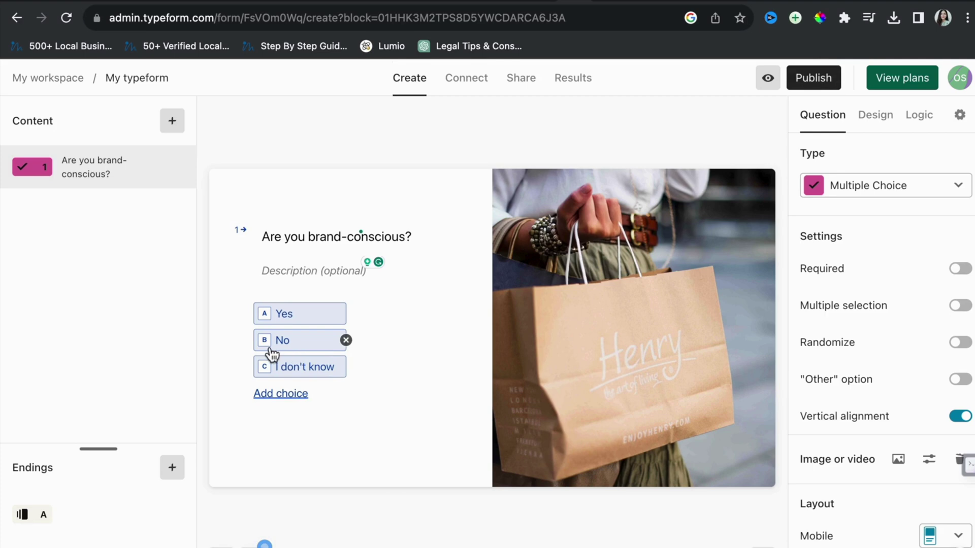
pyautogui.click(172, 121)
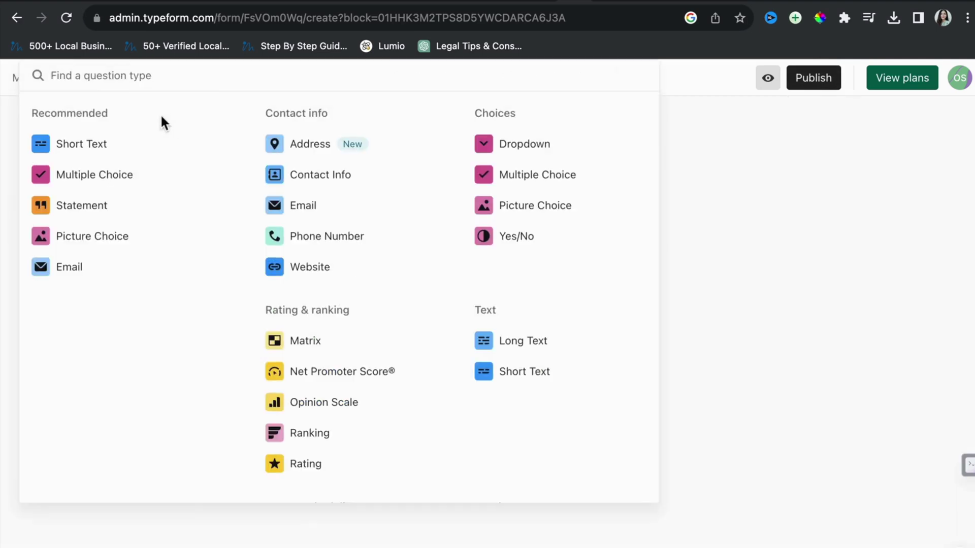
pyautogui.click(511, 236)
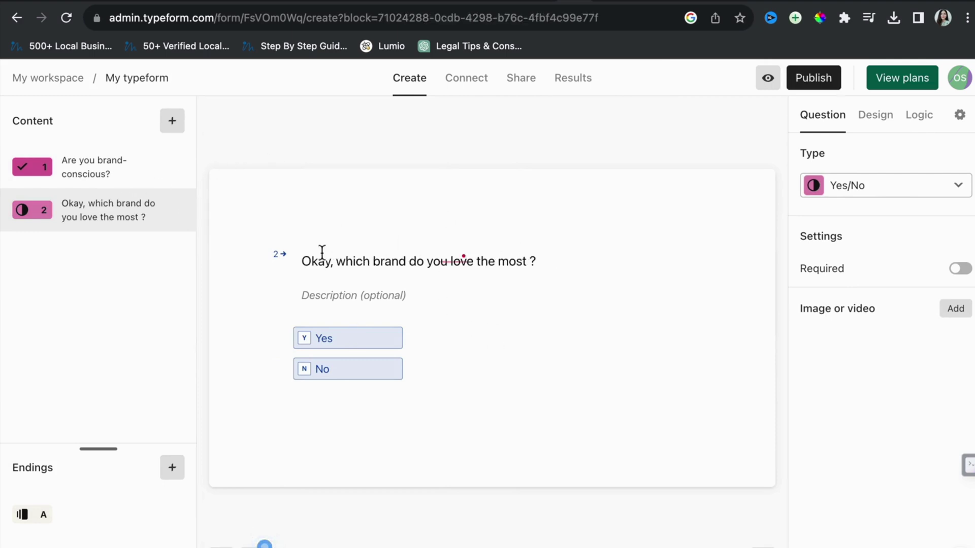
pyautogui.click(339, 299)
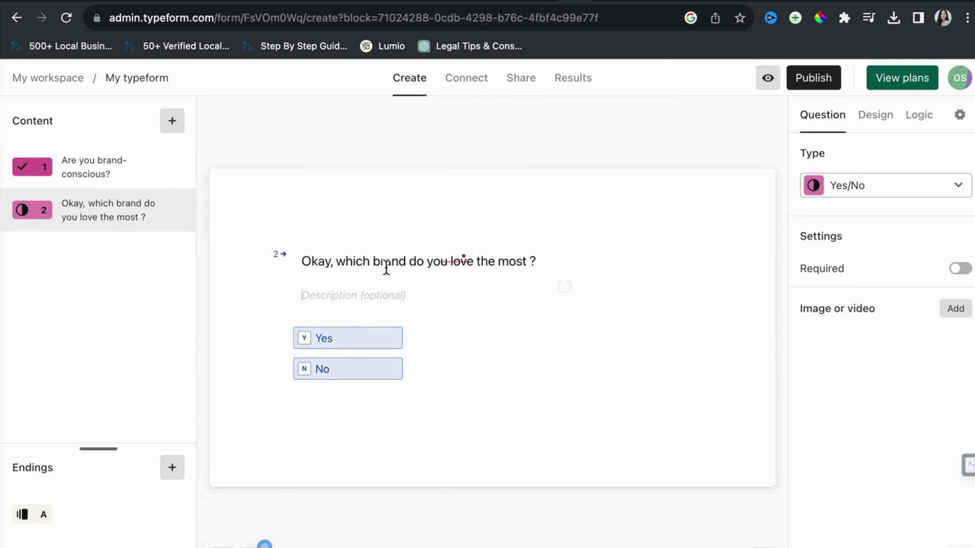
pyautogui.click(460, 265)
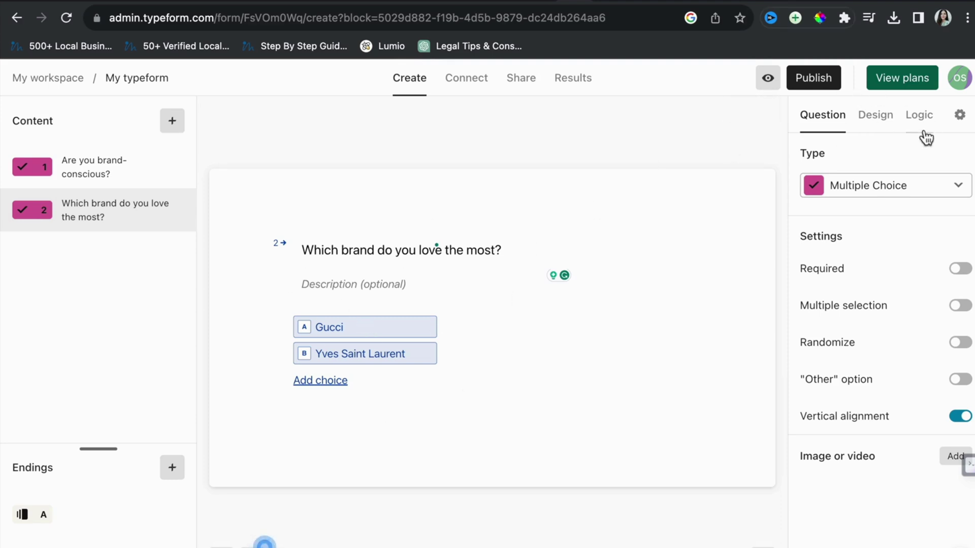
# In the Logic view, add a branching rule to question 1 using the Go to action.
pyautogui.click(924, 115)
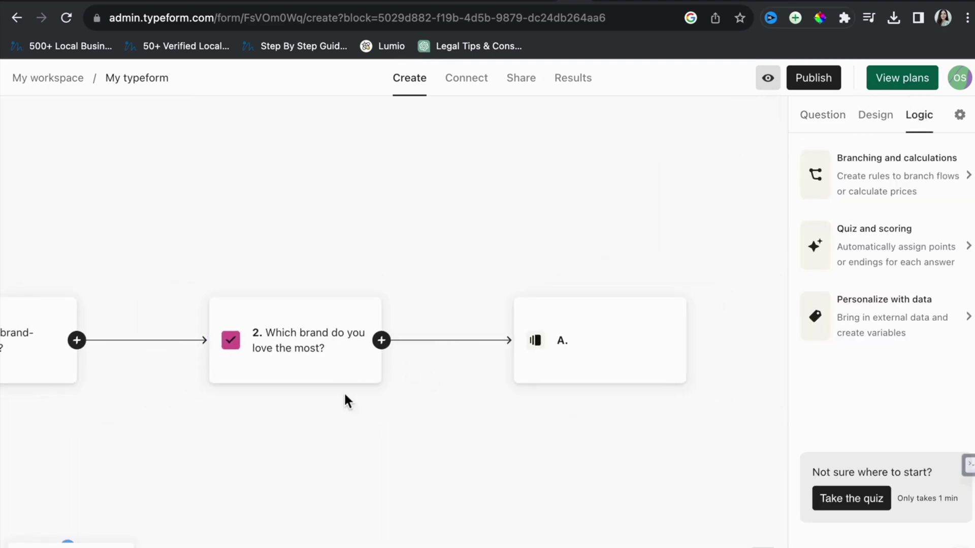
pyautogui.click(40, 357)
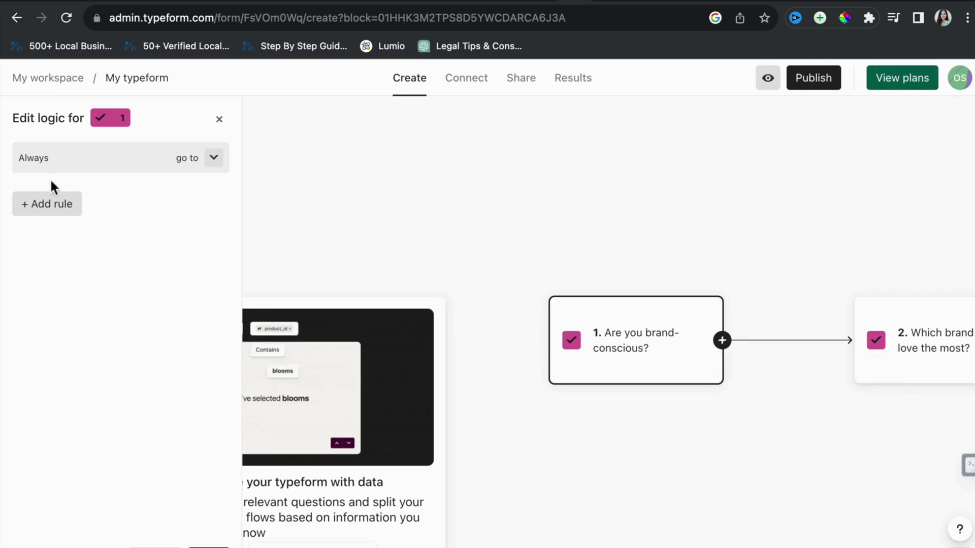
pyautogui.click(52, 206)
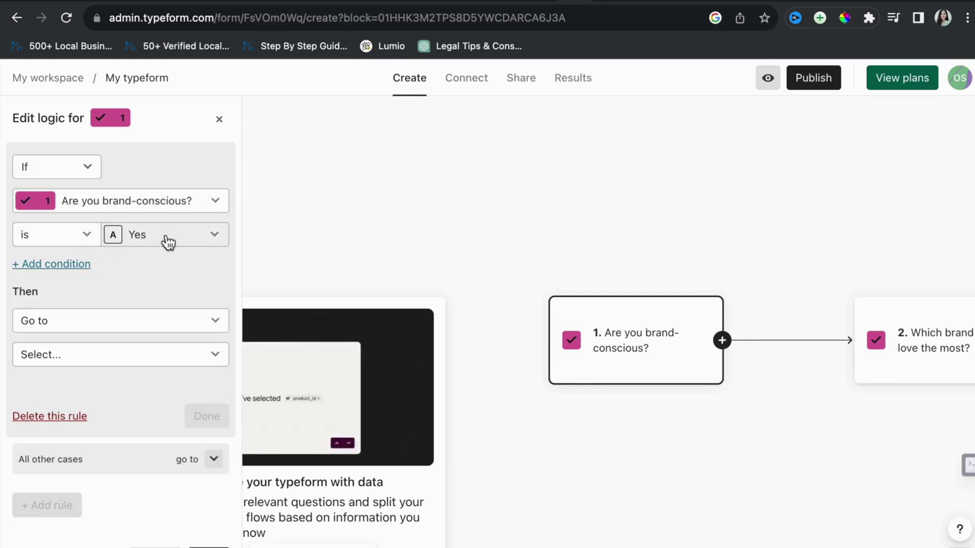
pyautogui.click(137, 326)
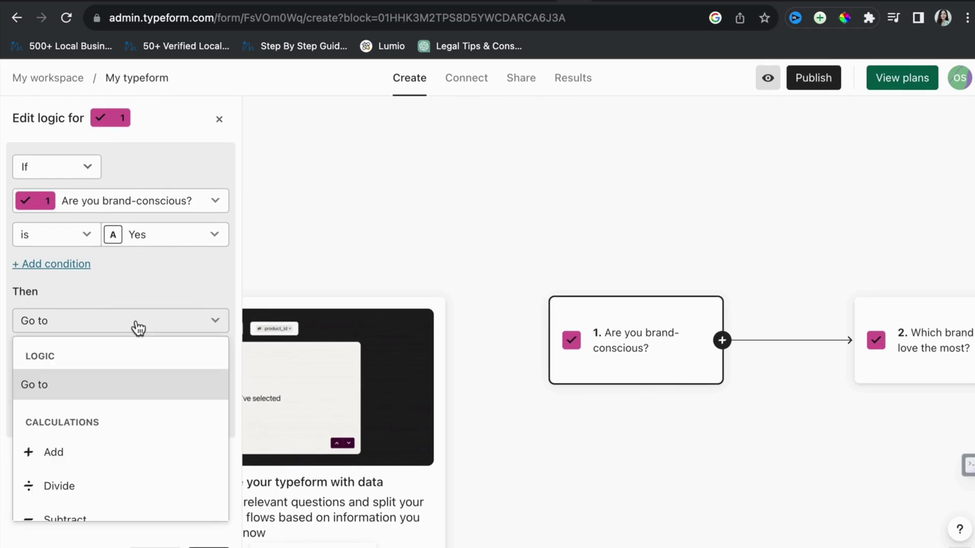
pyautogui.scroll(-2, 124, 459)
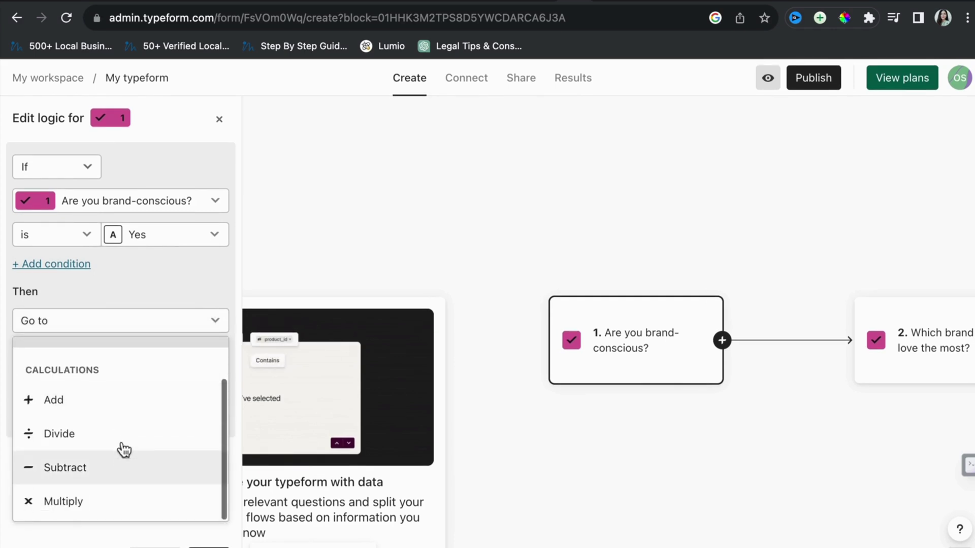
pyautogui.click(159, 284)
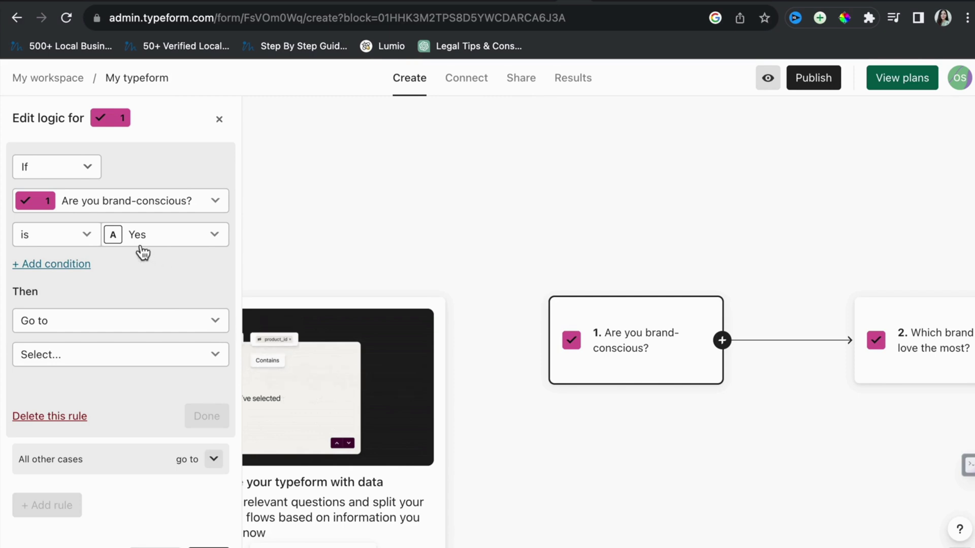
# Make the rule send Yes answers to question 2, save it and close the editor.
pyautogui.click(77, 264)
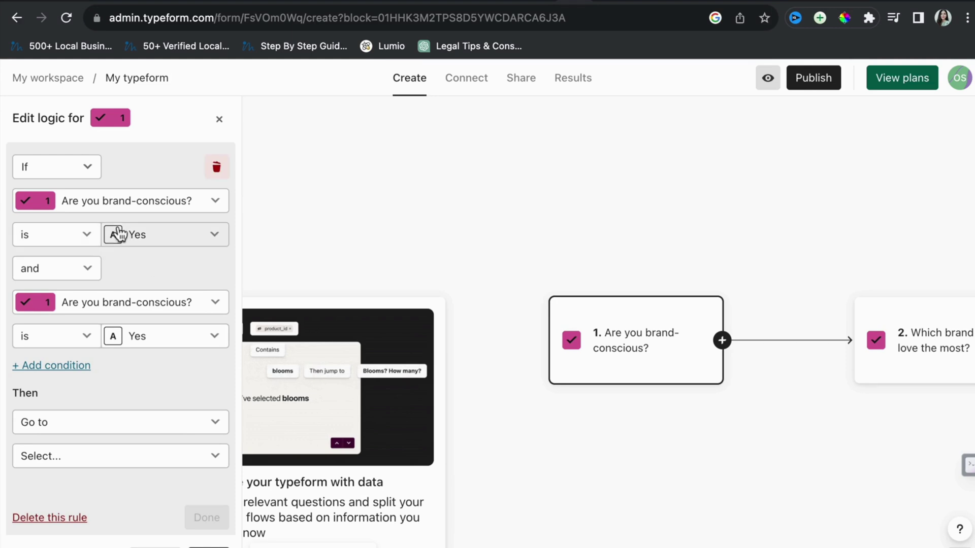
pyautogui.click(166, 246)
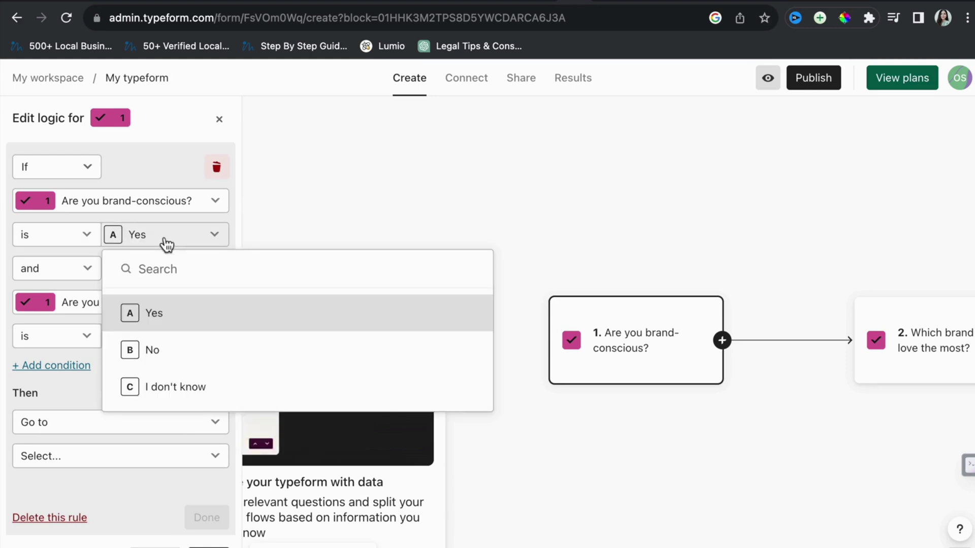
pyautogui.click(161, 317)
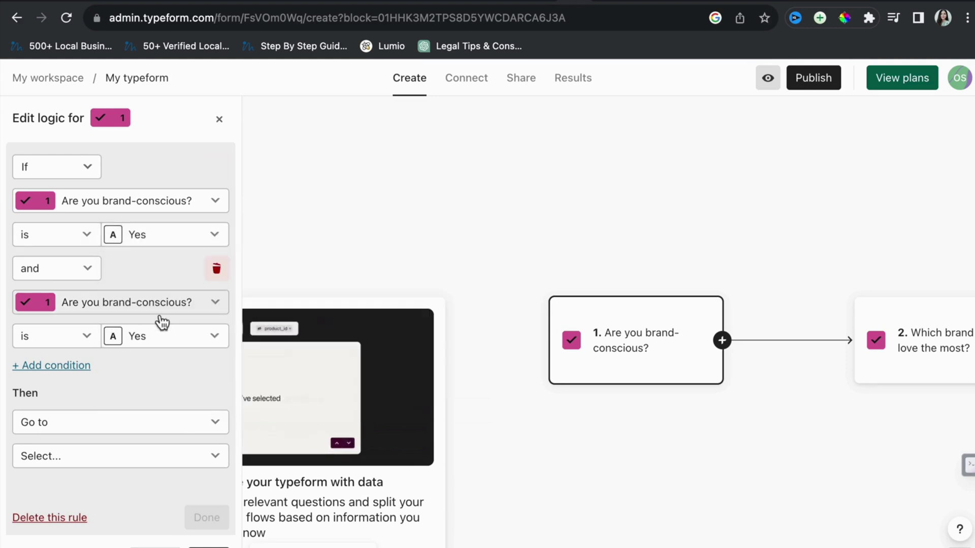
pyautogui.click(122, 344)
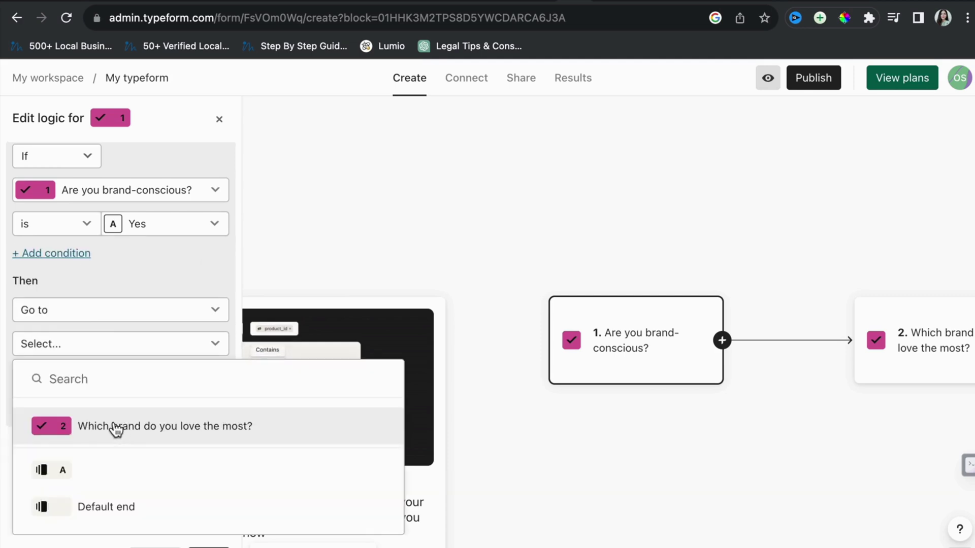
pyautogui.click(131, 431)
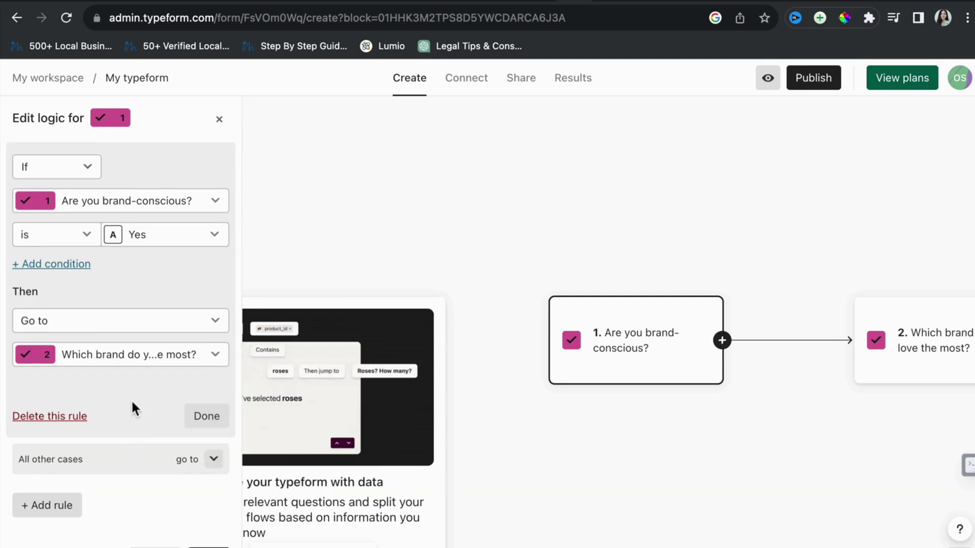
pyautogui.click(191, 427)
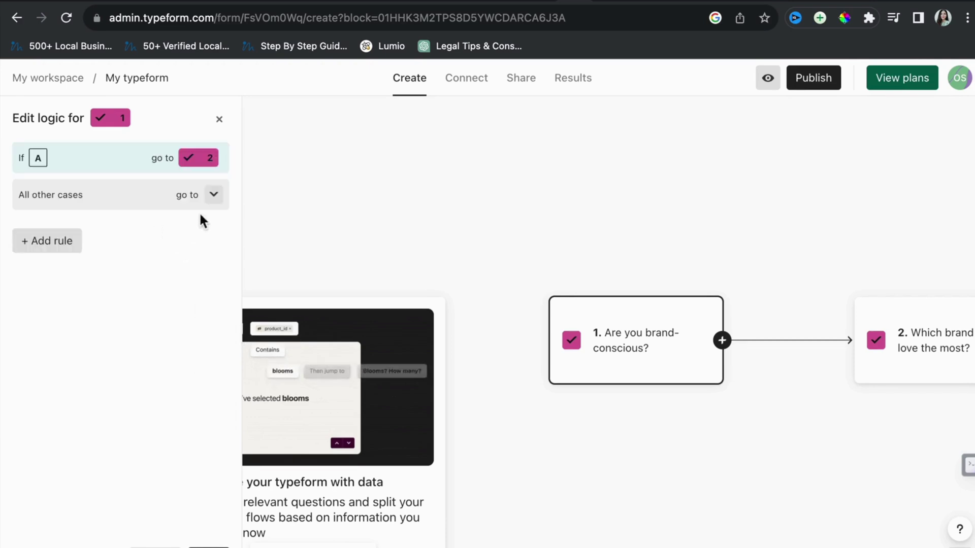
pyautogui.click(208, 546)
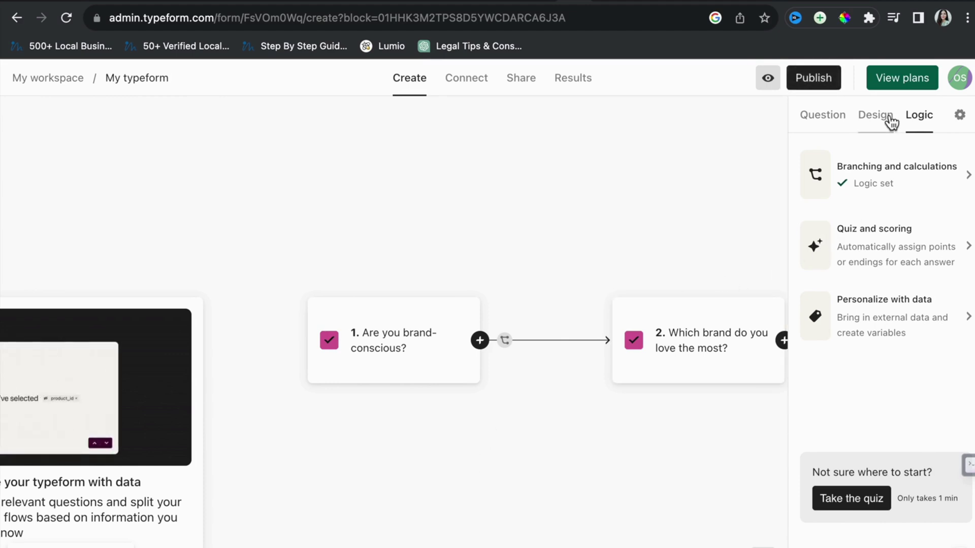
# Open the organization's admin URL settings from the workspace and cancel without changing the URL.
pyautogui.click(48, 77)
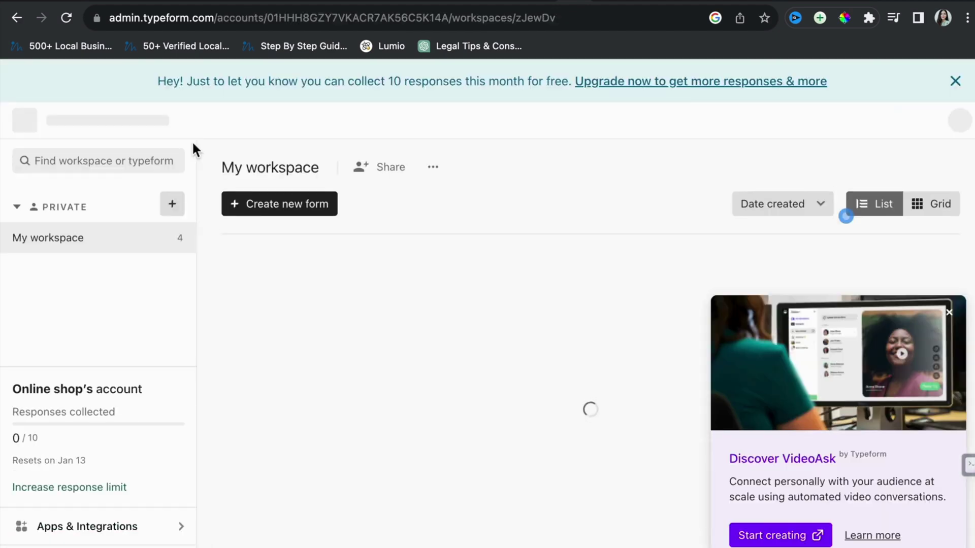
pyautogui.click(110, 126)
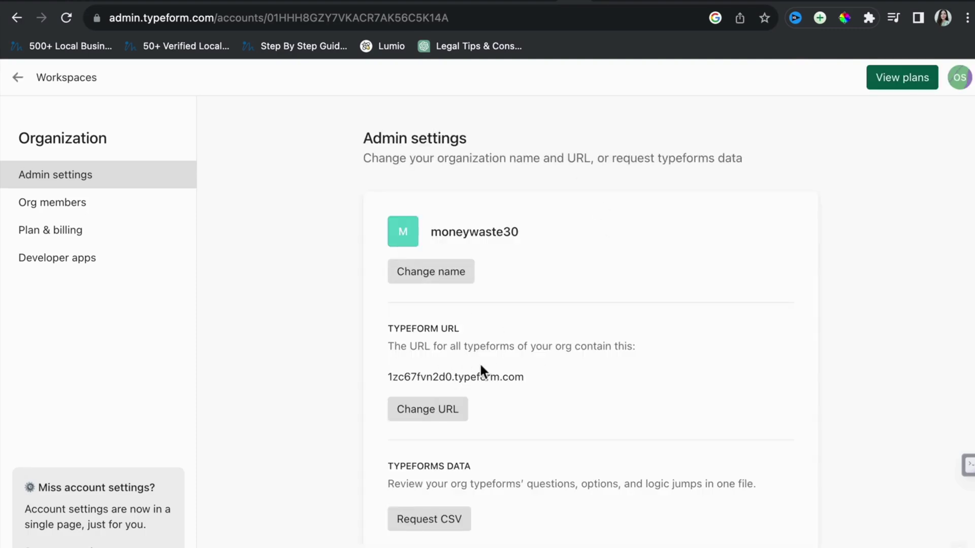
pyautogui.click(437, 412)
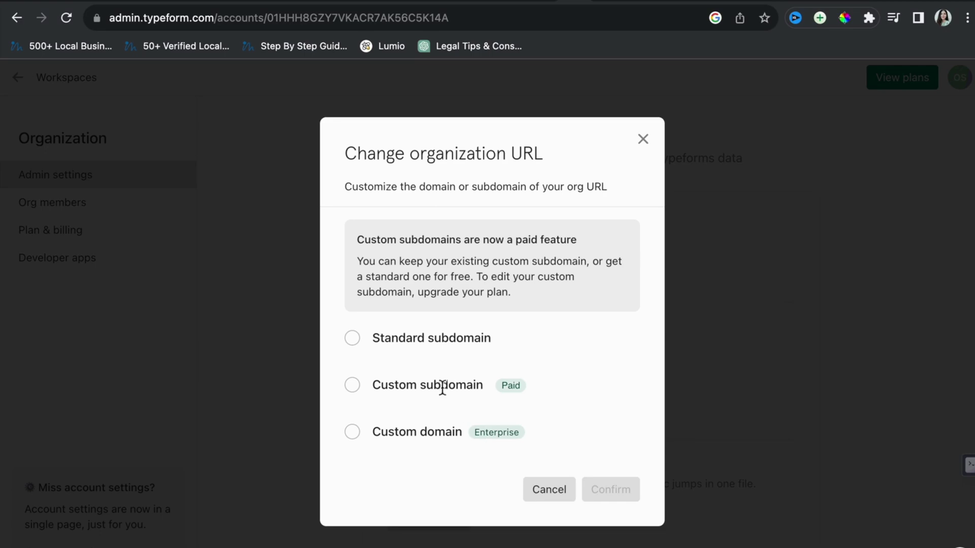
pyautogui.click(668, 210)
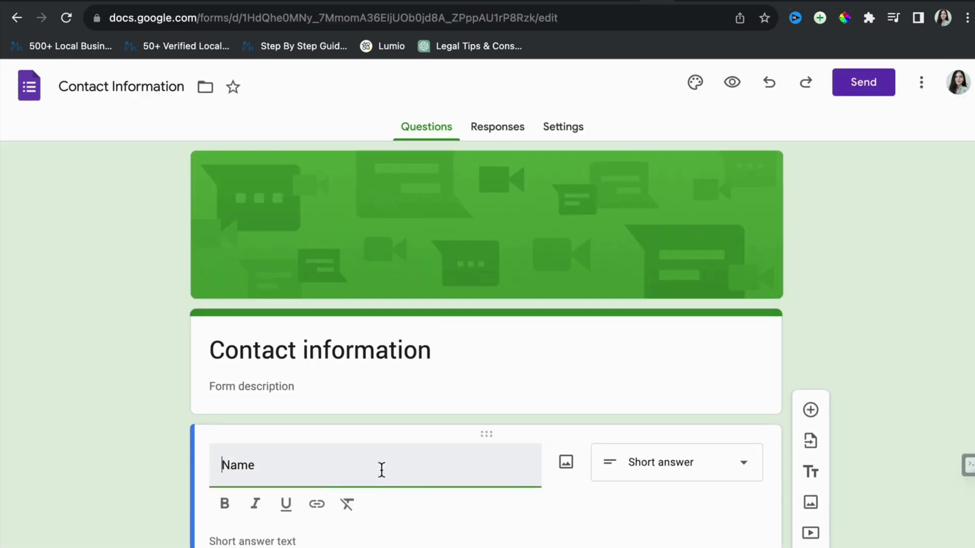
# Retitle the first question 'Are you ready for the fun ?' as multiple choice with Yes and No answers.
pyautogui.write('Are')
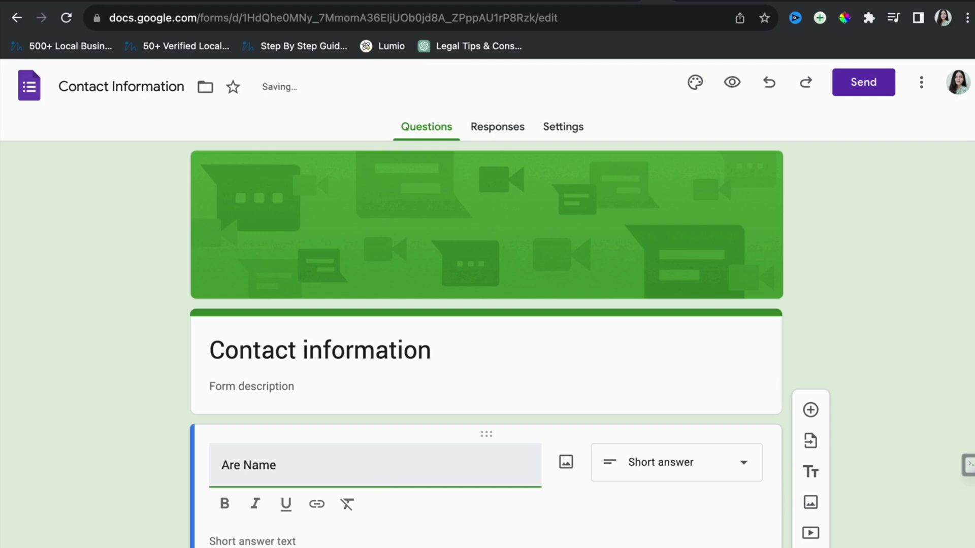
pyautogui.write(' you ready for the fun ?')
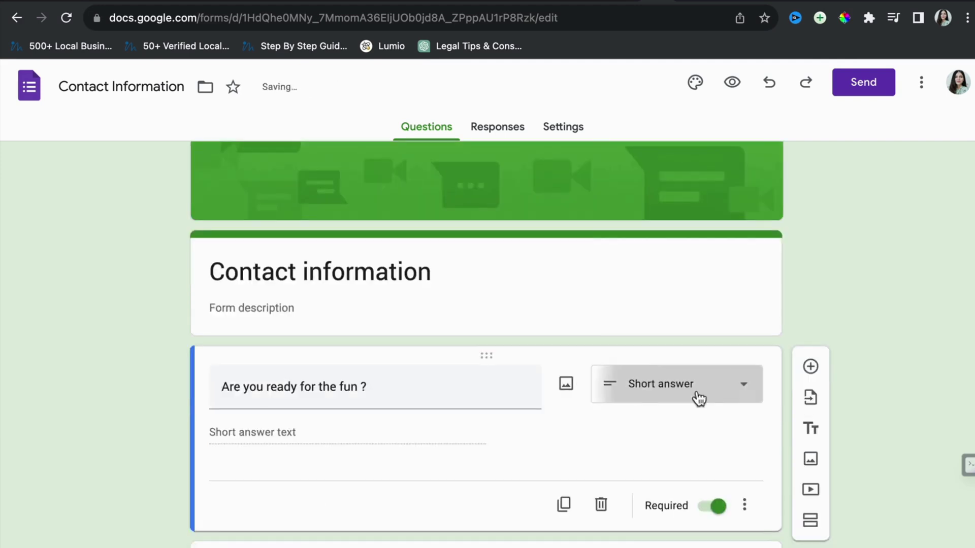
pyautogui.click(696, 398)
pyautogui.click(688, 223)
pyautogui.click(258, 433)
pyautogui.press('BackSpace')
pyautogui.write('Yes')
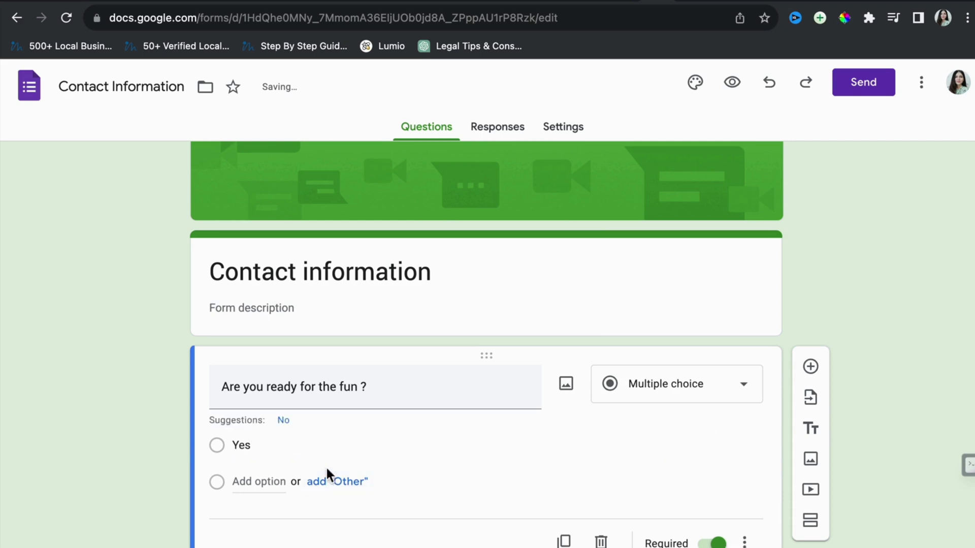
pyautogui.click(329, 479)
pyautogui.click(261, 518)
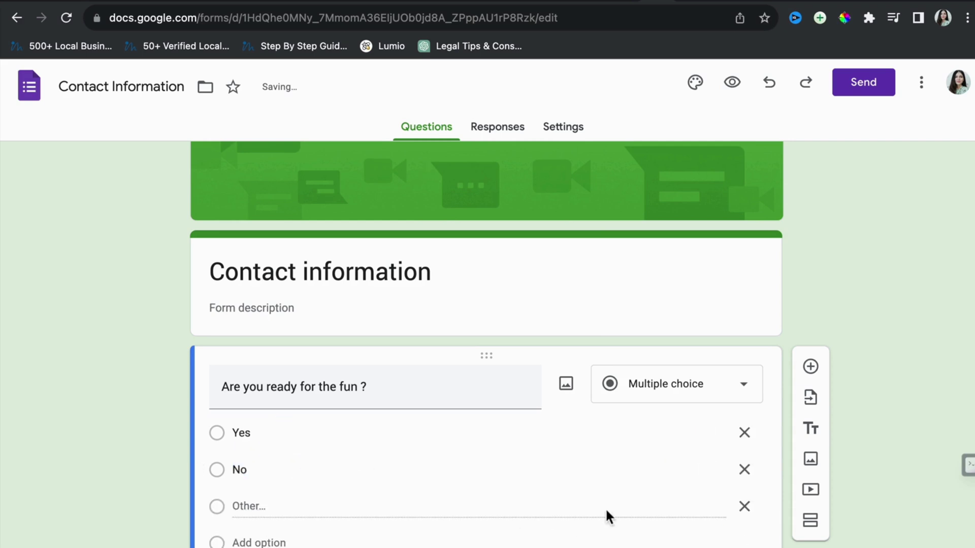
pyautogui.click(744, 507)
pyautogui.click(512, 489)
# Enable go-to-section based on answer and send No answers back to section 1.
pyautogui.scroll(-2, 512, 490)
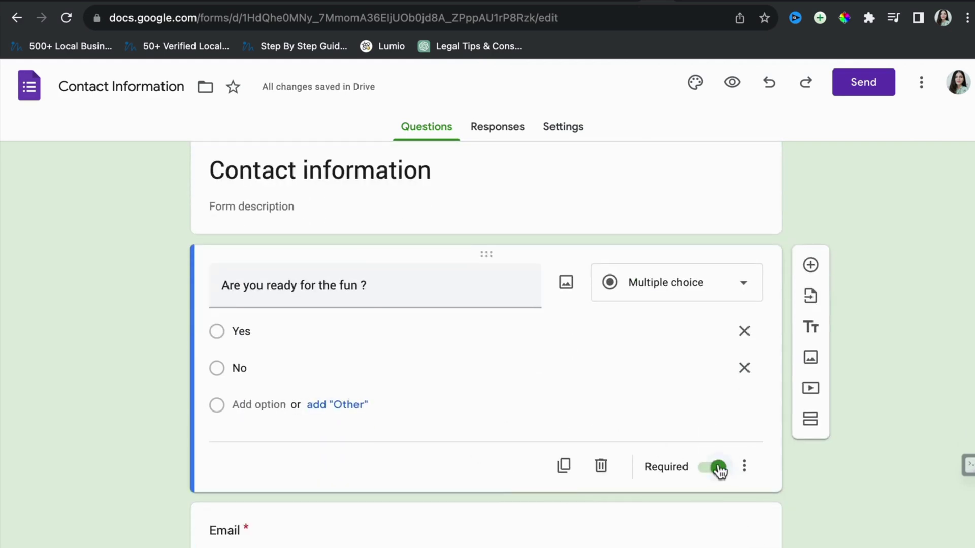
pyautogui.click(744, 466)
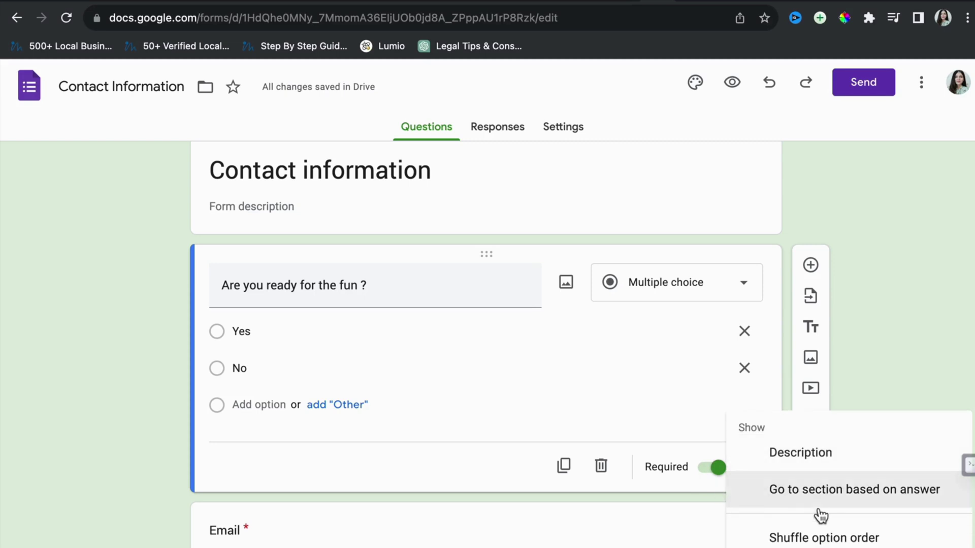
pyautogui.click(827, 493)
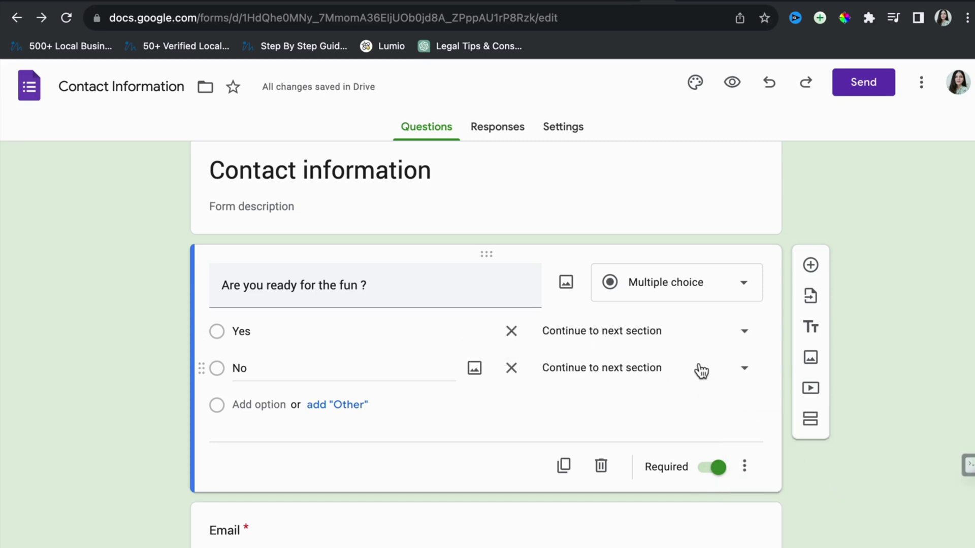
pyautogui.click(742, 375)
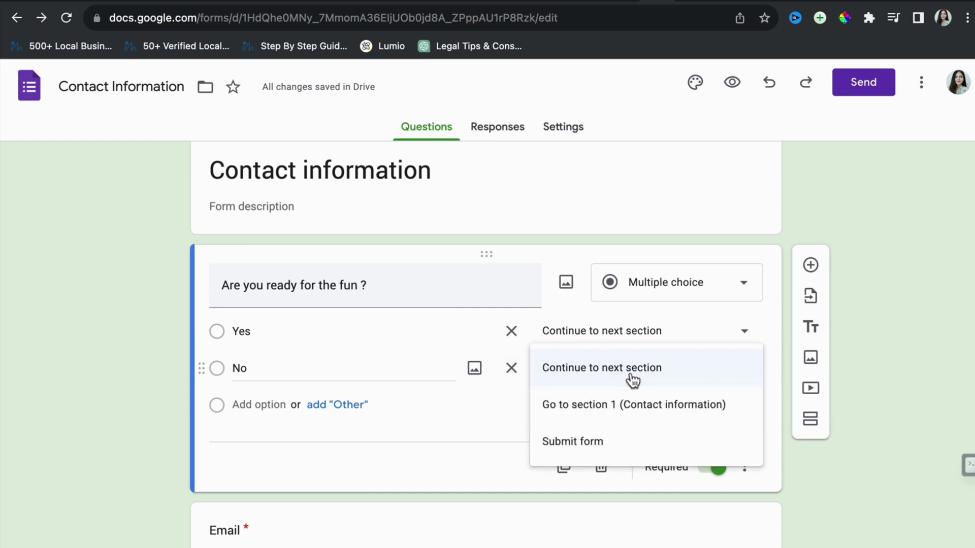
pyautogui.click(604, 407)
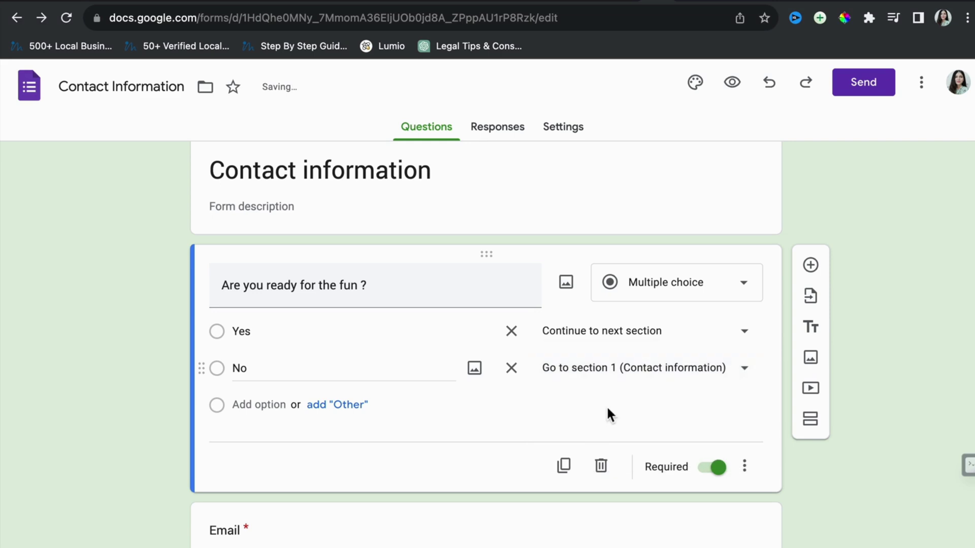
pyautogui.scroll(-1, 612, 401)
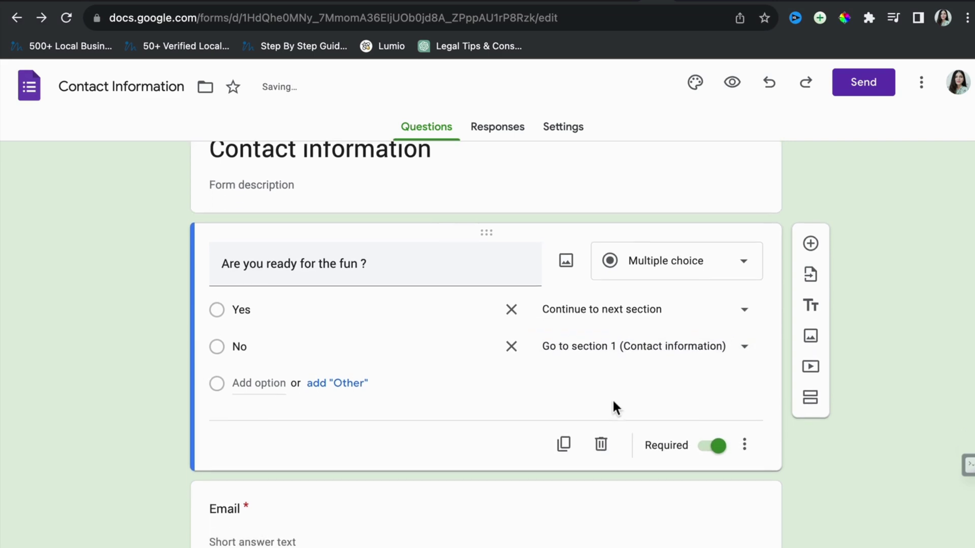
# Rename the Email question to 'All right then, let's get you onboard!!!!', keeping it short answer.
pyautogui.scroll(-4, 245, 404)
pyautogui.click(246, 405)
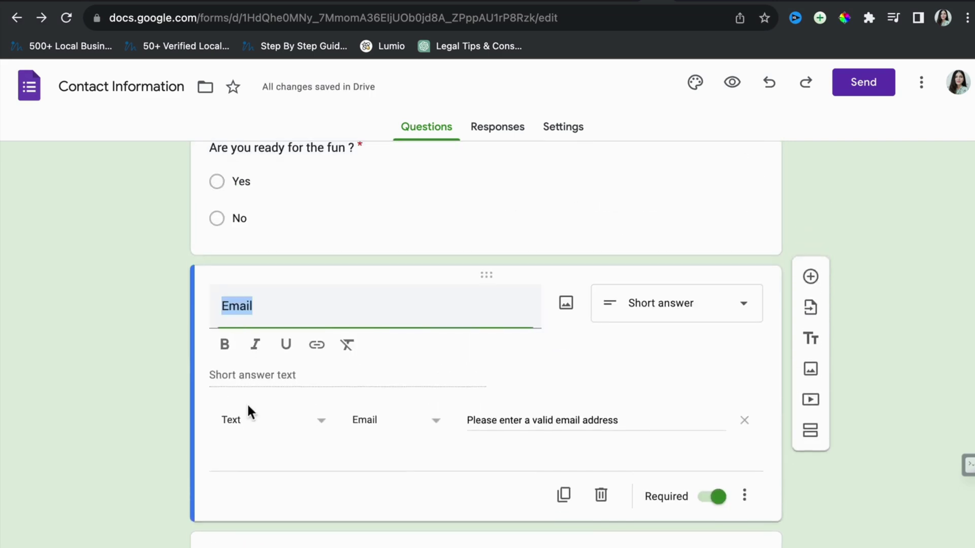
pyautogui.press('BackSpace')
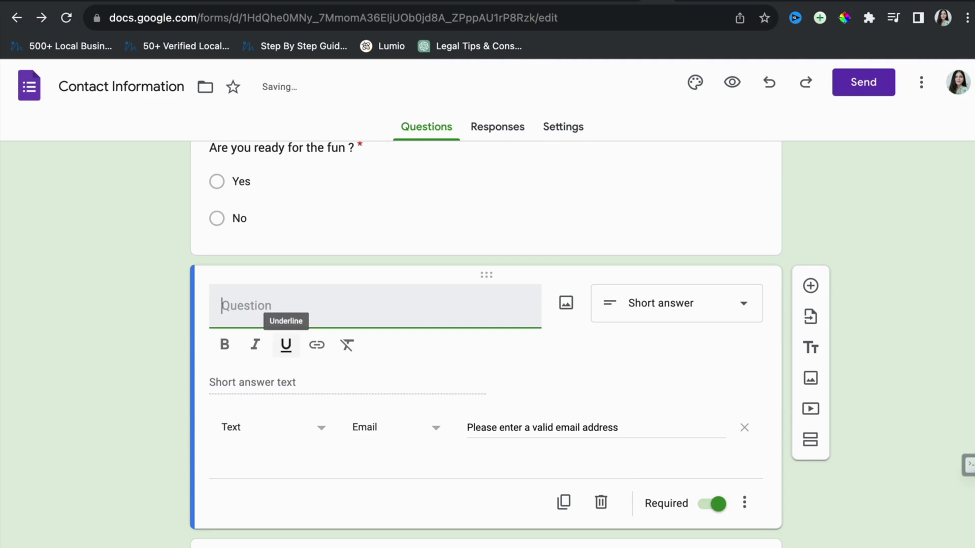
pyautogui.write("All right then, let's get y")
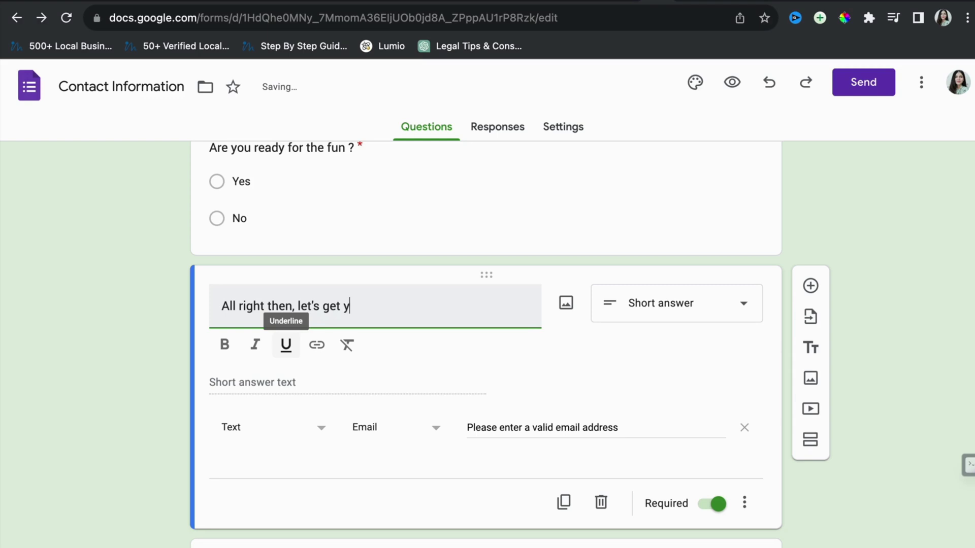
pyautogui.write('ou onboard!!!!')
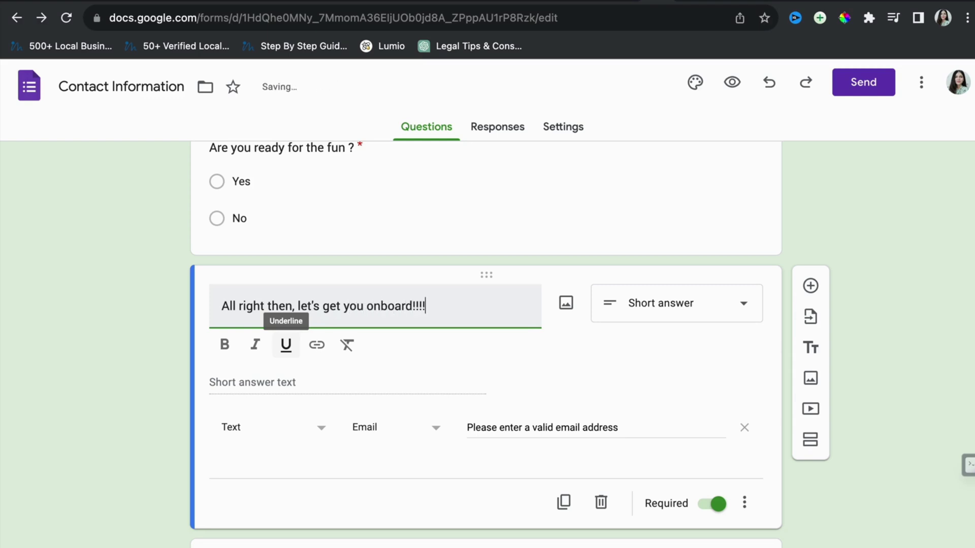
pyautogui.click(675, 307)
pyautogui.click(528, 359)
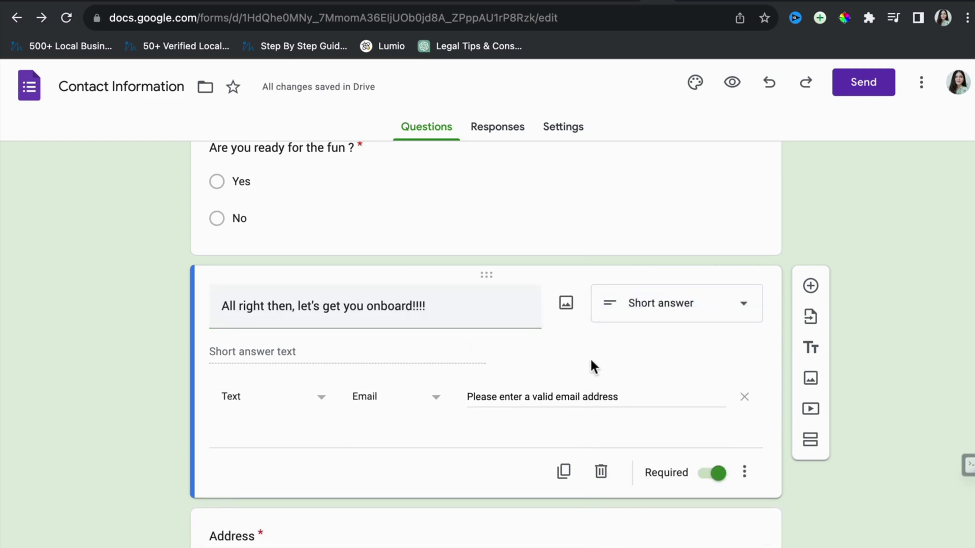
pyautogui.click(744, 472)
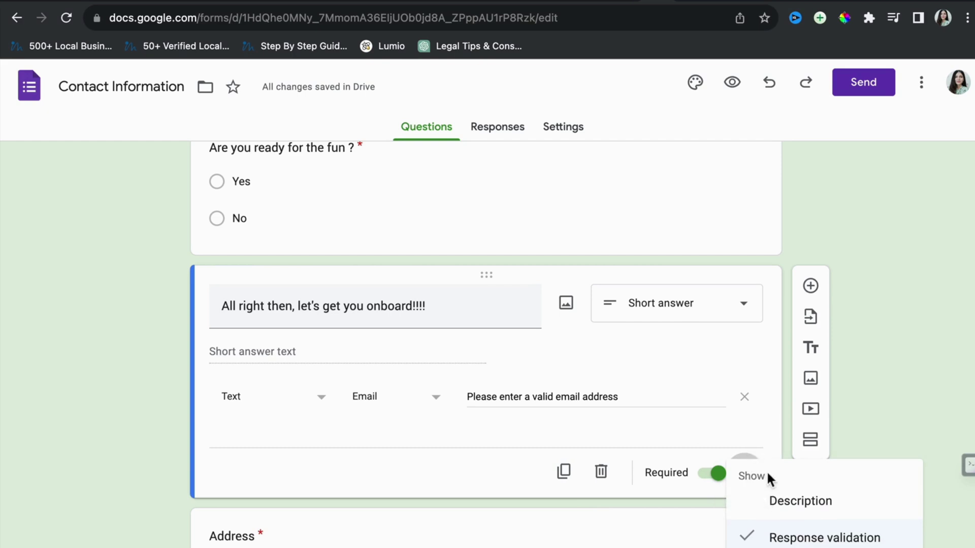
pyautogui.scroll(-2, 805, 541)
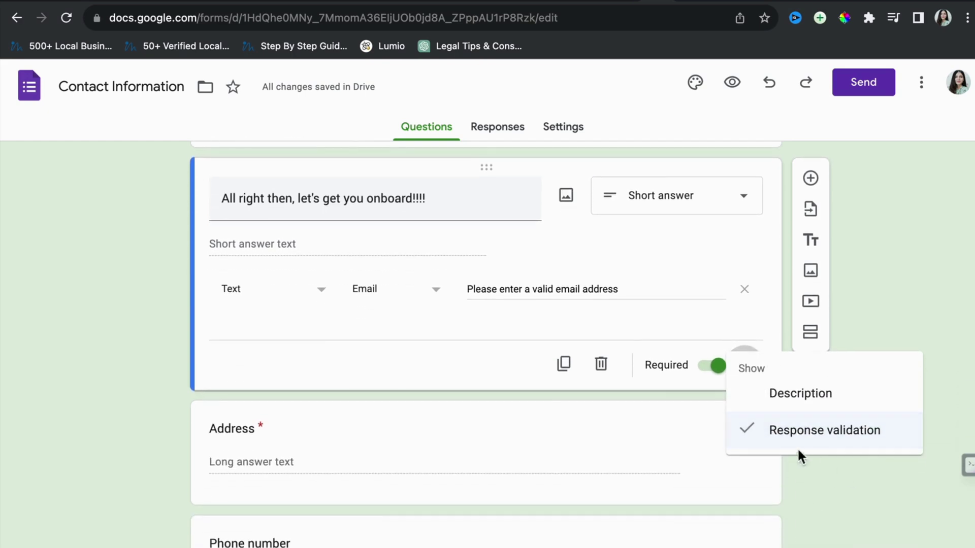
pyautogui.click(642, 321)
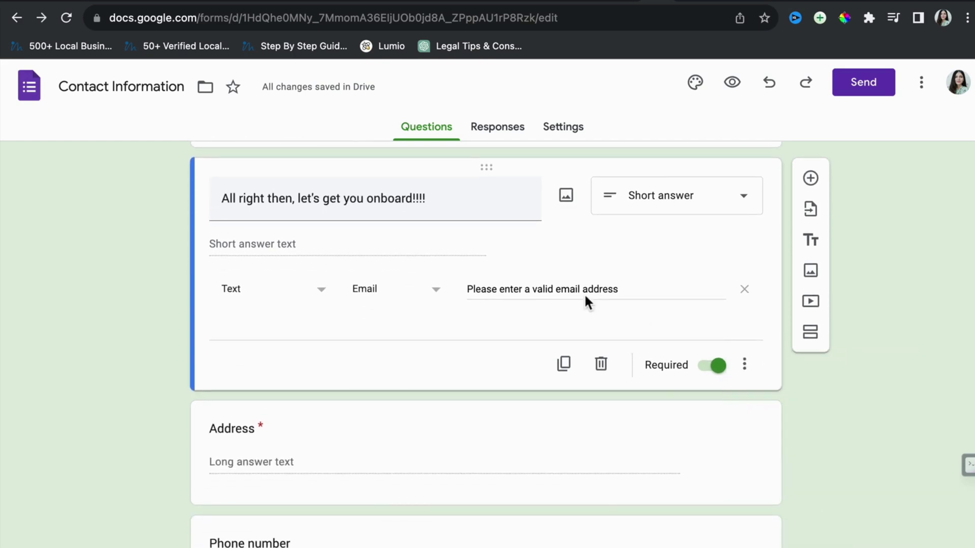
# Delete the Phone number, Address and Comments questions, then return to the Yes/No question.
pyautogui.click(635, 411)
pyautogui.click(648, 393)
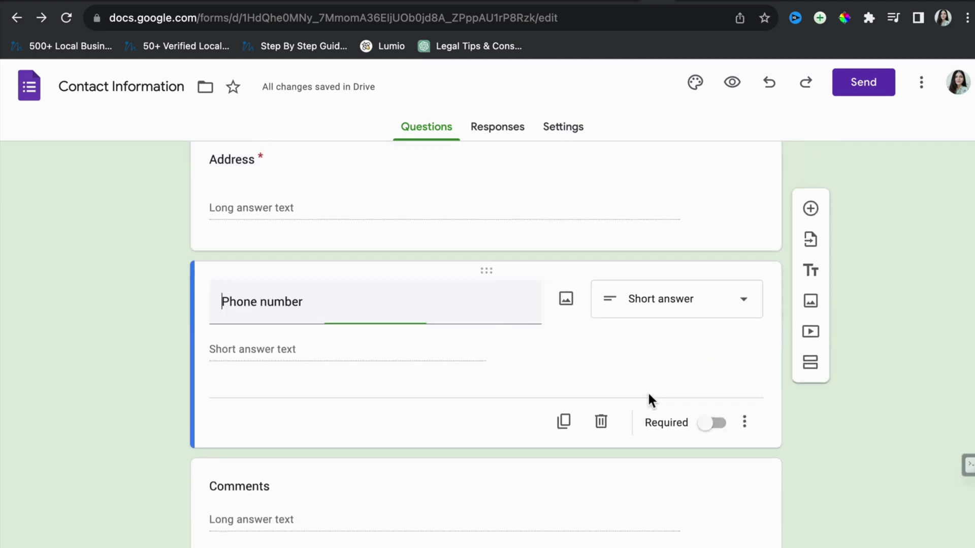
pyautogui.click(603, 452)
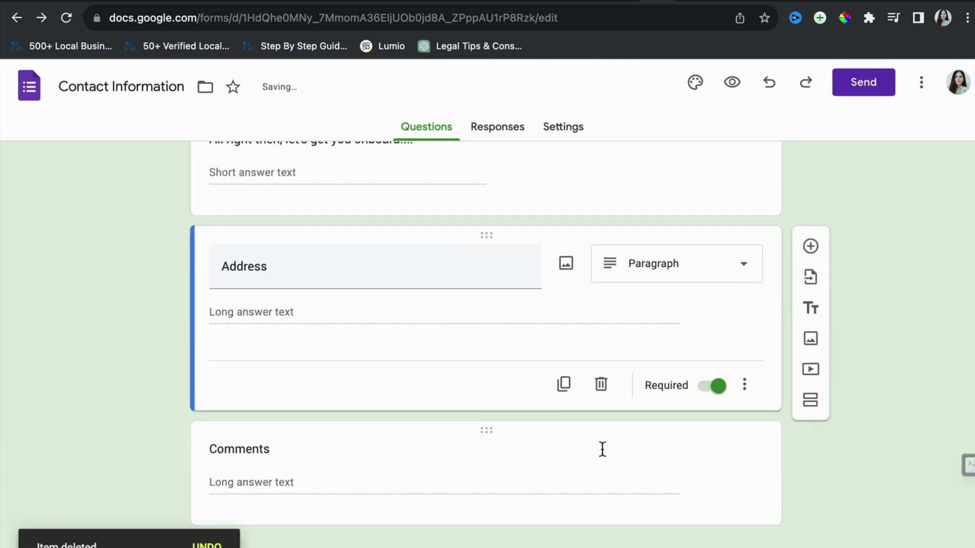
pyautogui.click(601, 385)
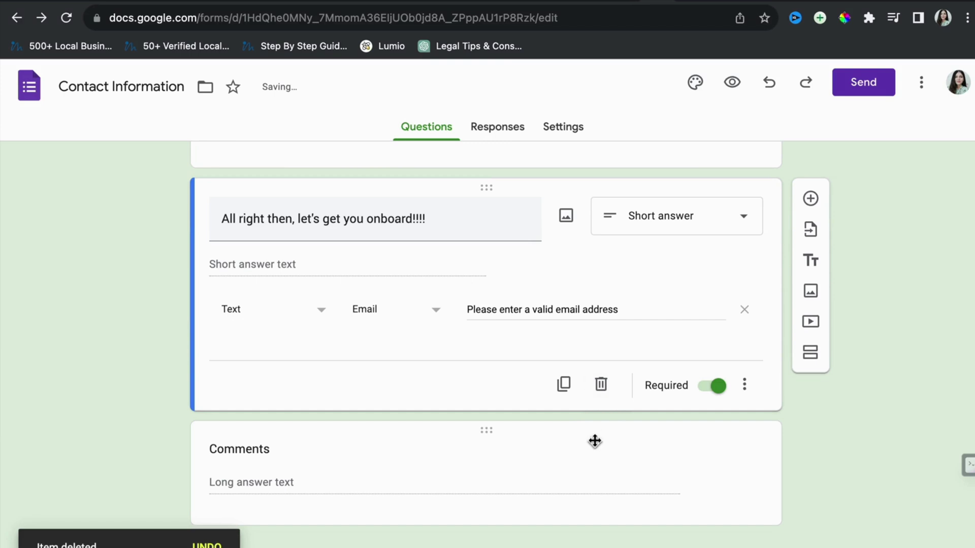
pyautogui.click(589, 457)
pyautogui.click(609, 532)
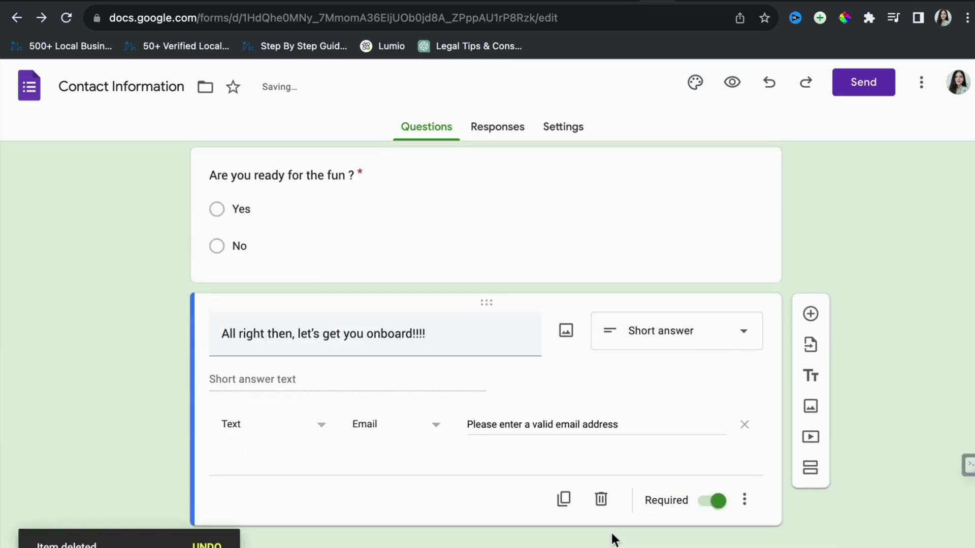
pyautogui.scroll(5, 611, 533)
pyautogui.scroll(-5, 449, 483)
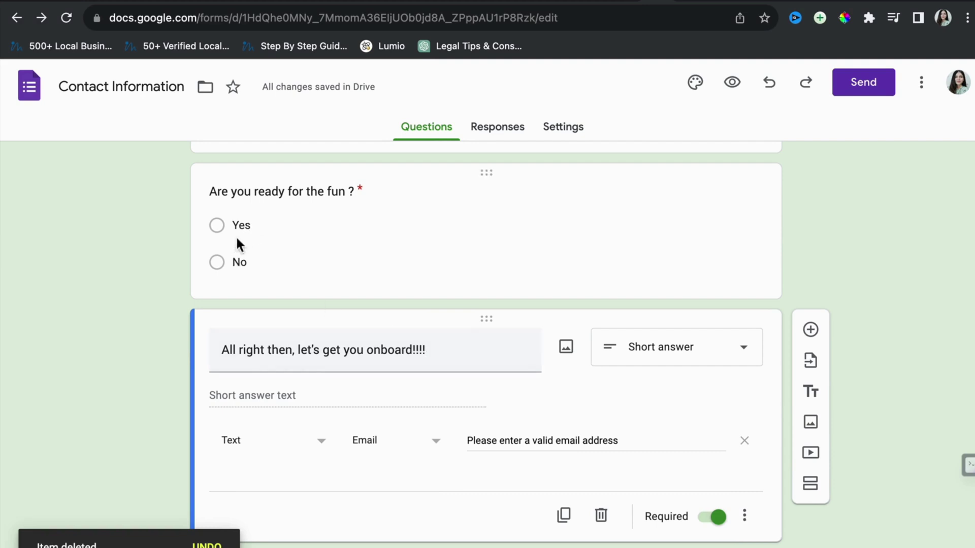
pyautogui.click(218, 225)
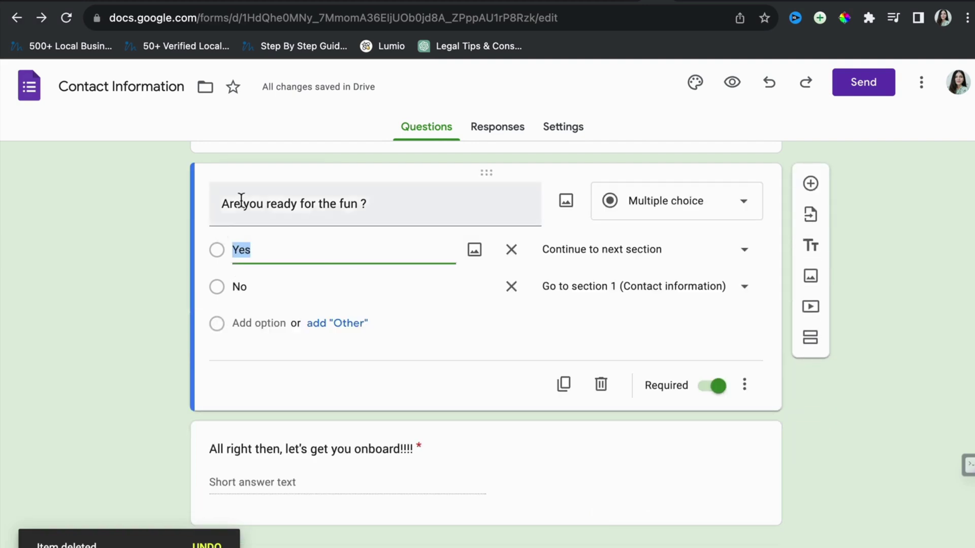